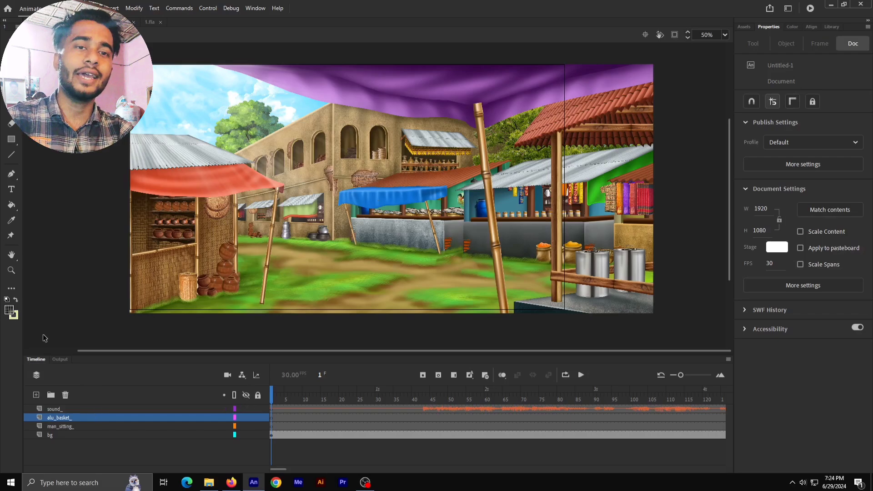
Step: Copy the seated man in the dark blue shirt from the All Humans character file into frame 1 of the man_sitting_ layer
click(82, 426)
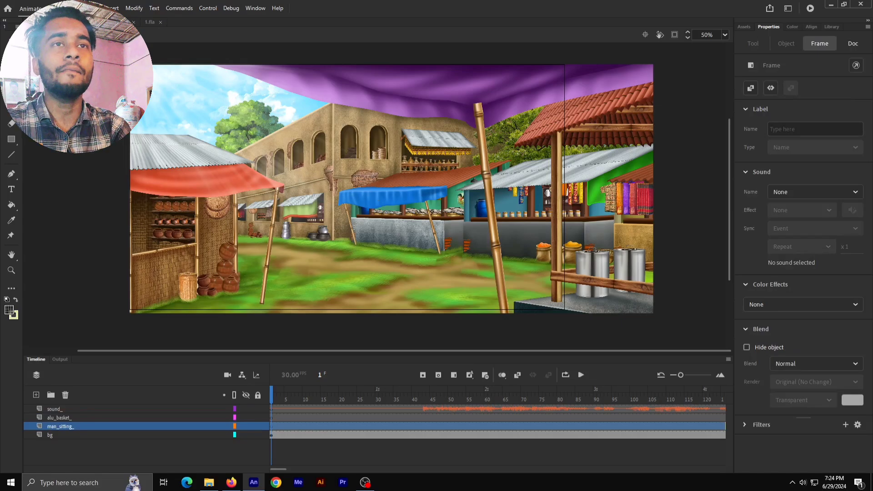
click(109, 22)
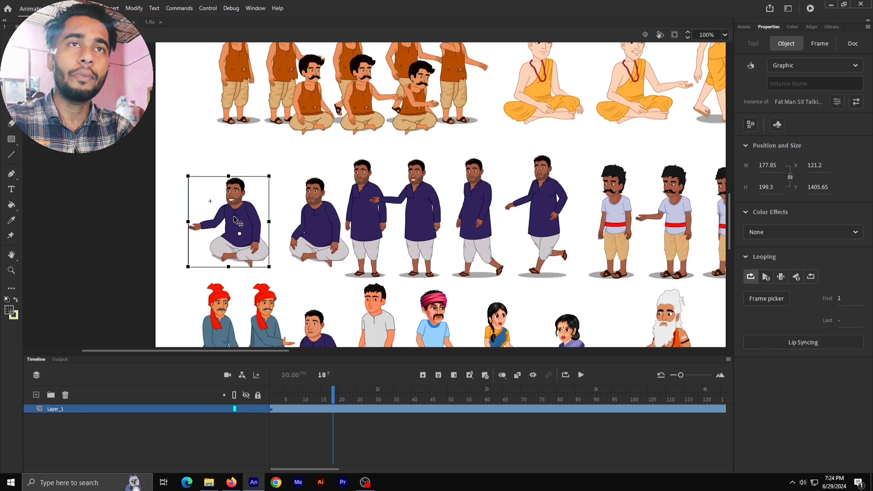
click(45, 22)
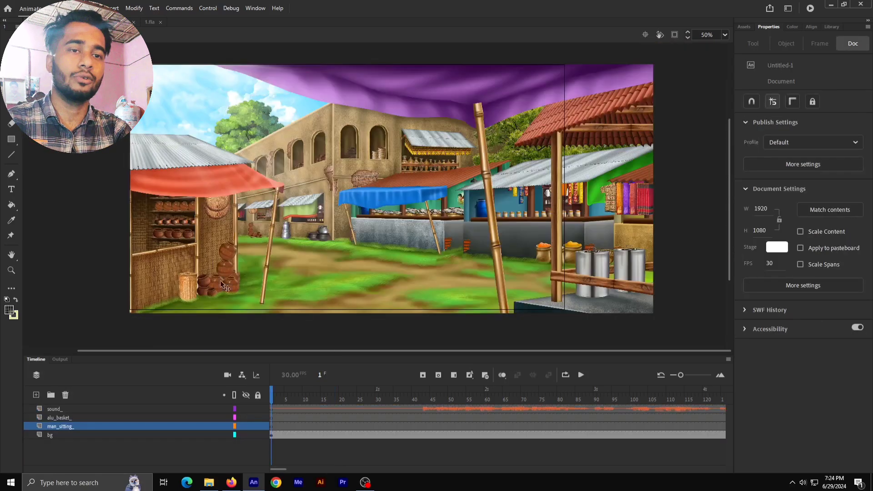
click(274, 428)
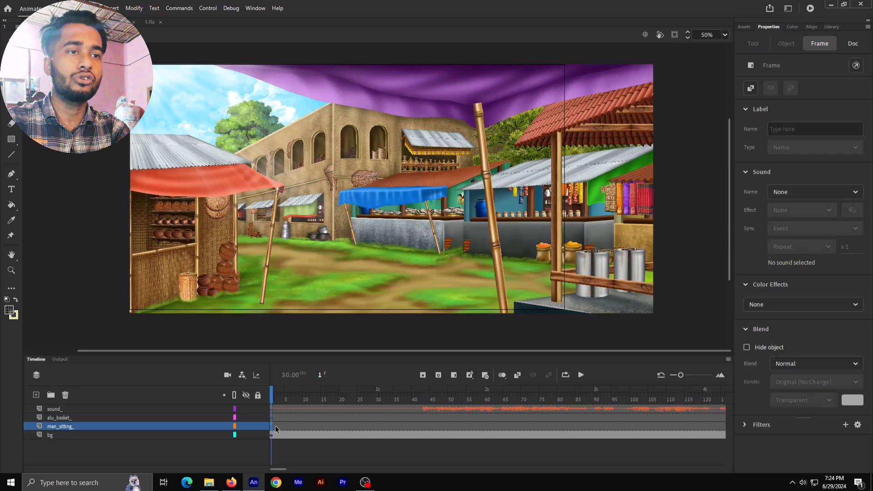
key(ctrl+shift+v)
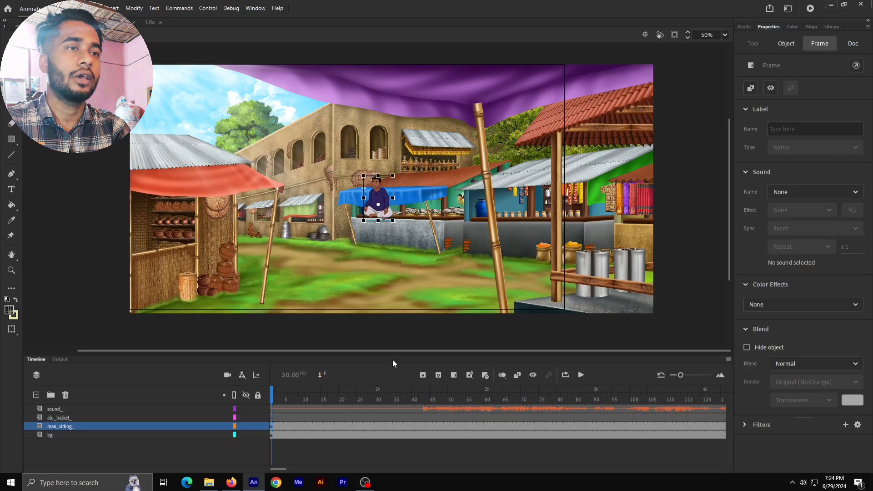
Step: Scale the seated man to about 99 by 152 px and place him on the grass beside the blue-canopied stall
drag(388, 215, 317, 243)
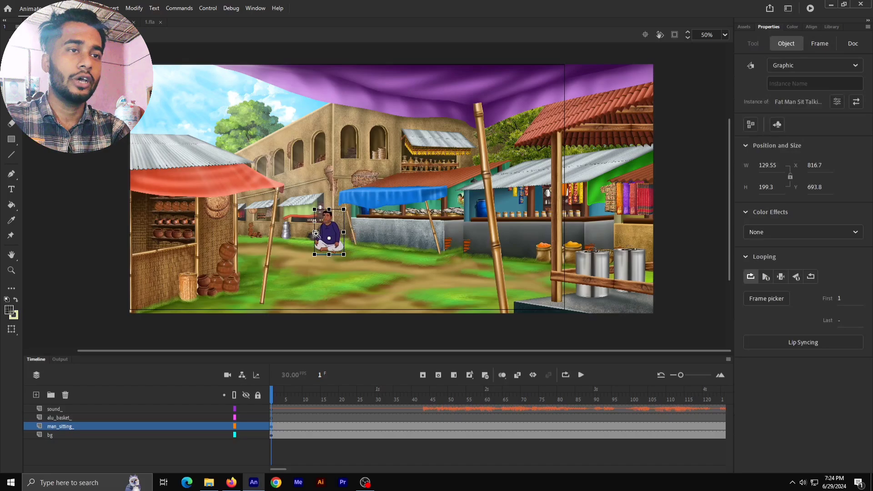
click(316, 234)
click(353, 186)
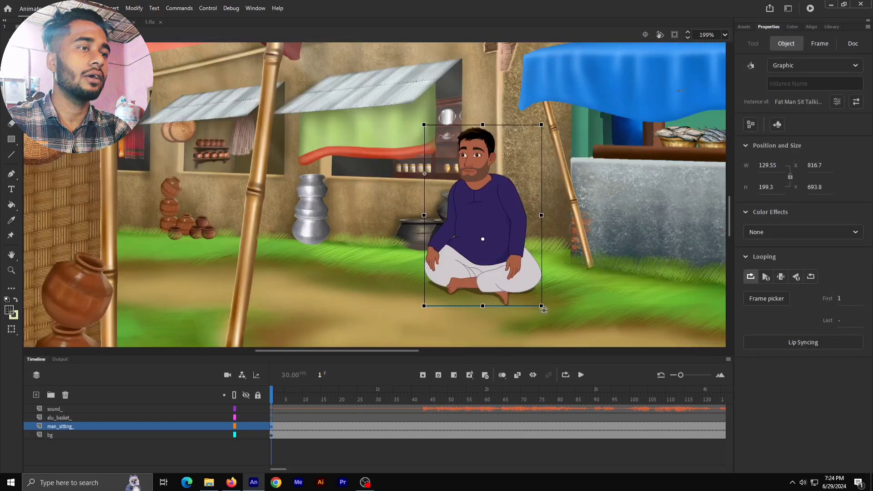
drag(542, 307, 515, 268)
drag(494, 239, 529, 266)
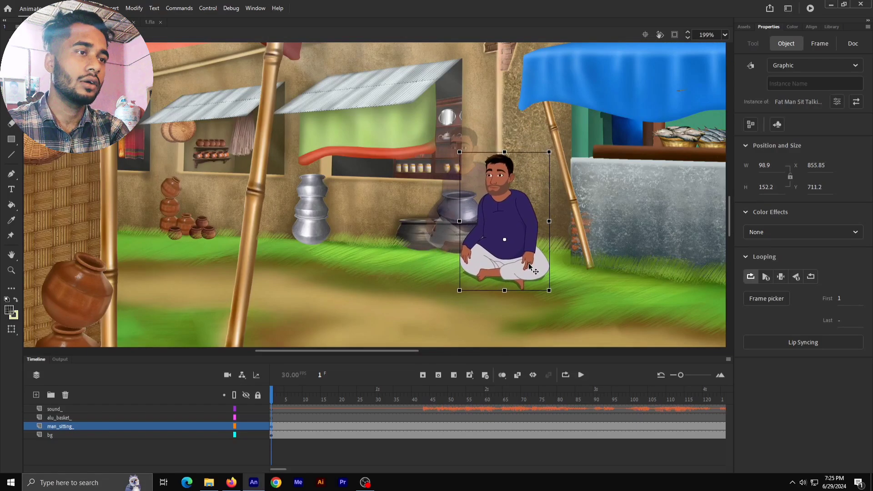
click(575, 279)
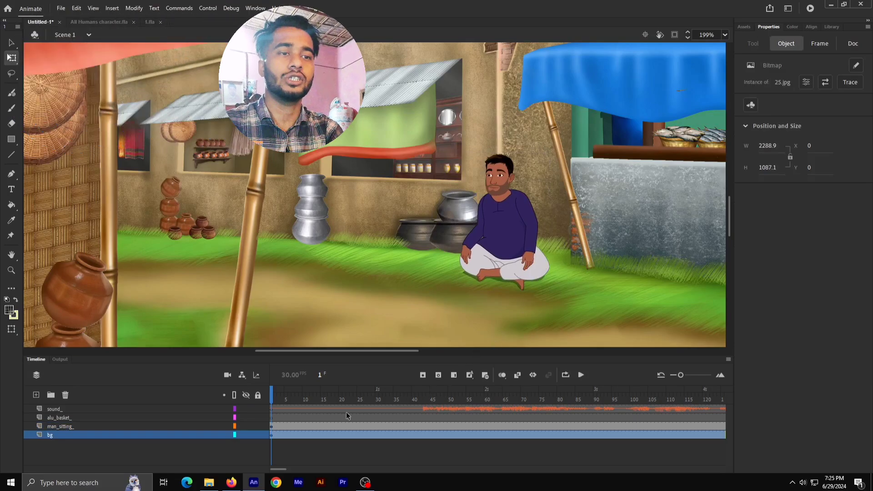
Step: Copy the potato basket from 1.fla and paste it into frame 1 of the alu_basket_ layer
click(129, 417)
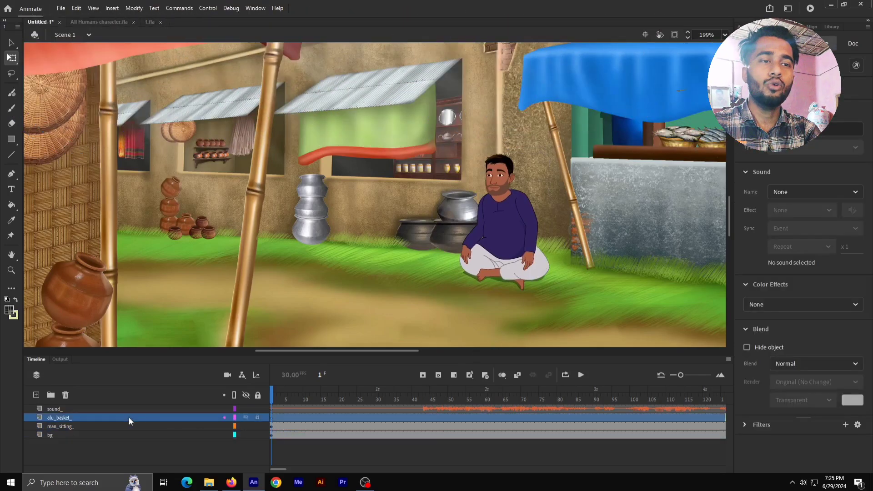
click(271, 416)
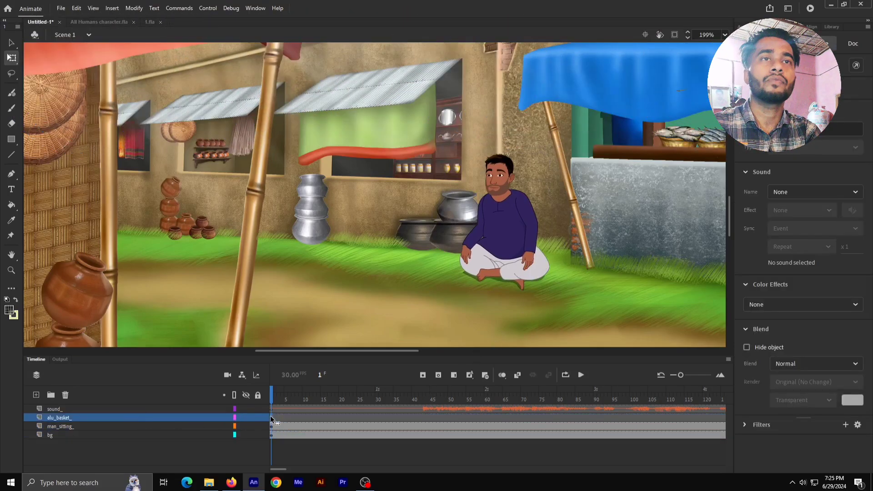
click(151, 22)
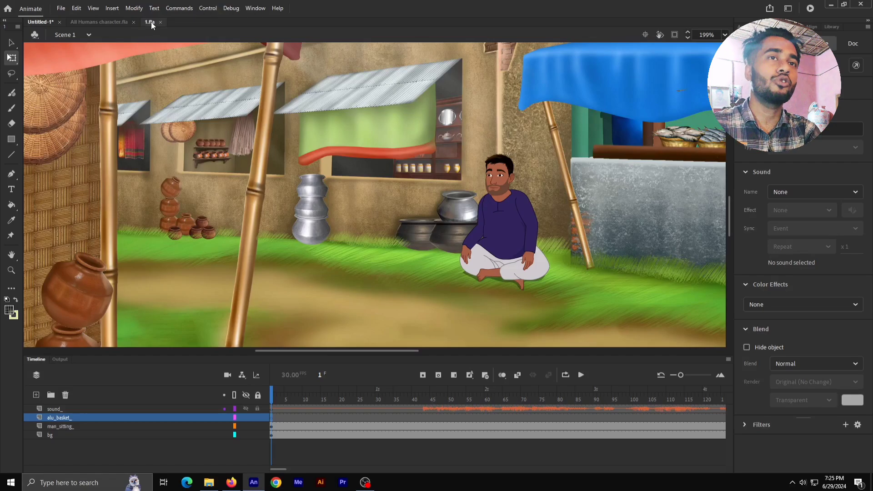
click(407, 209)
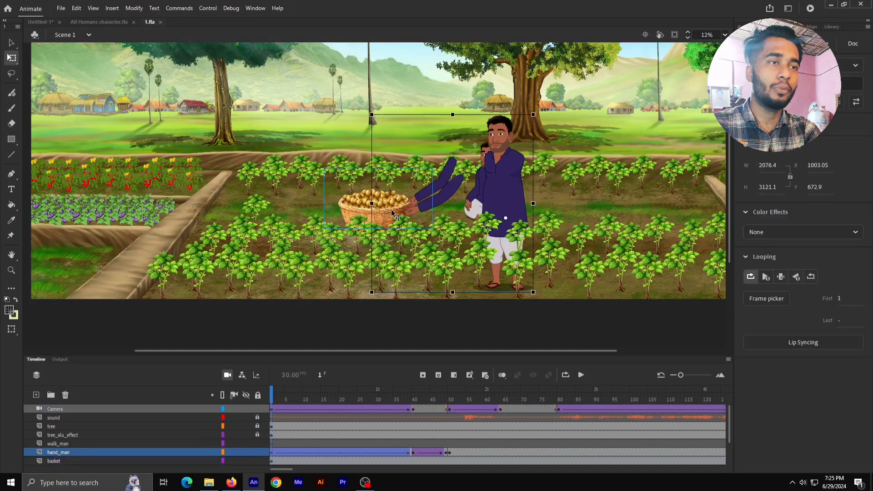
click(362, 202)
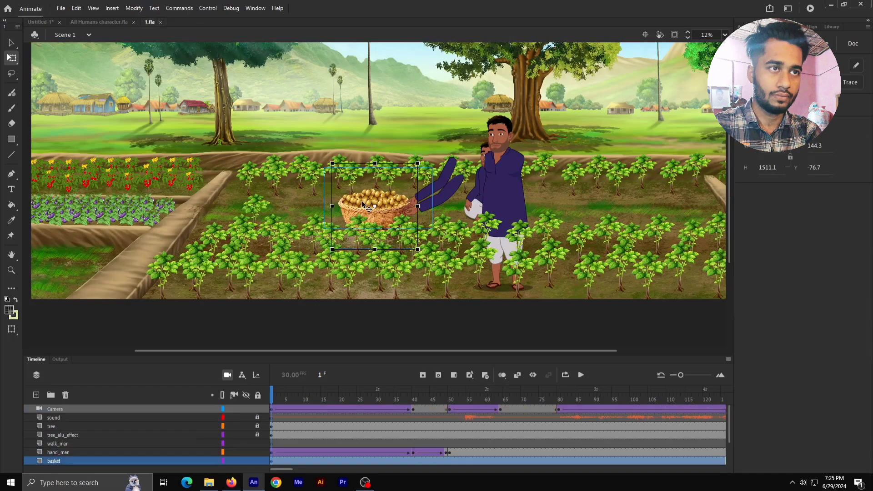
click(35, 21)
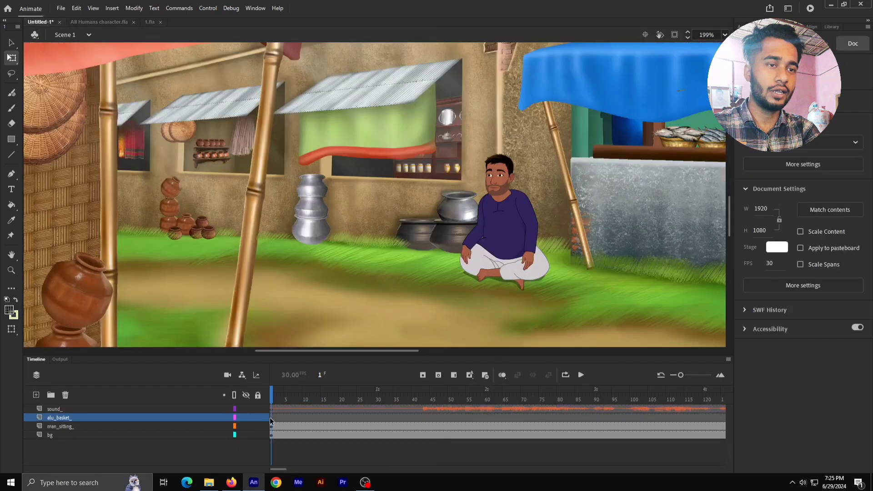
click(270, 417)
key(ctrl+v)
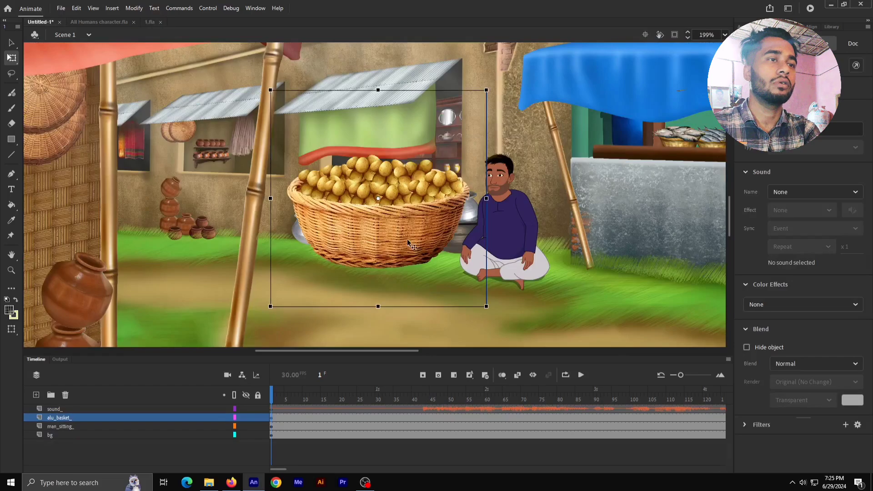
Step: Shrink the potato basket to about 140 px high and position it on the ground in front of the seated man
drag(407, 239, 470, 284)
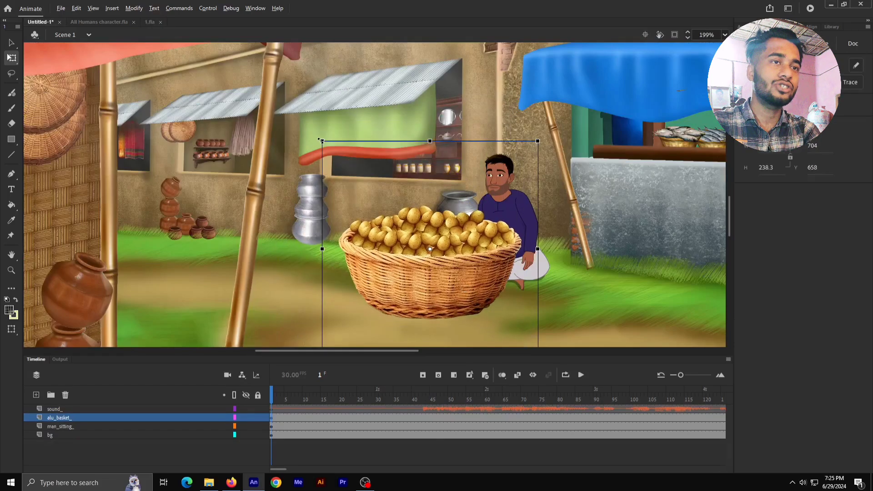
drag(321, 141, 389, 223)
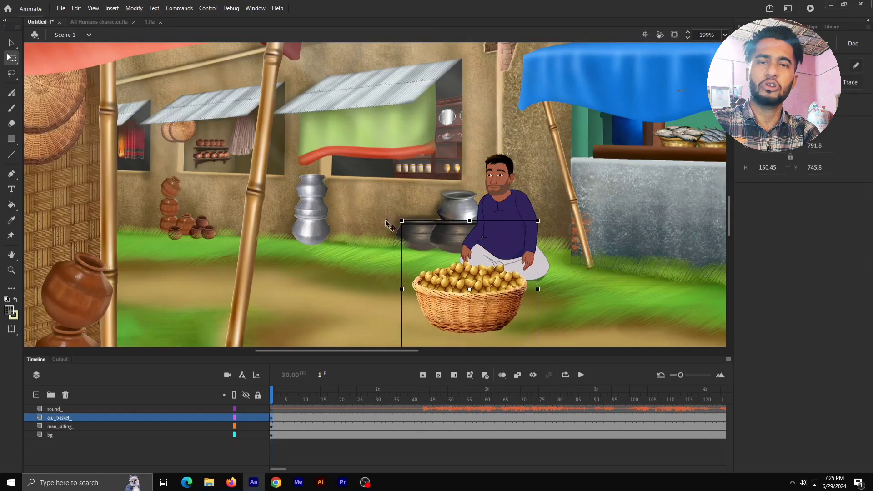
mouse_move(490, 316)
mouse_down()
mouse_move(479, 310)
mouse_move(492, 306)
mouse_up()
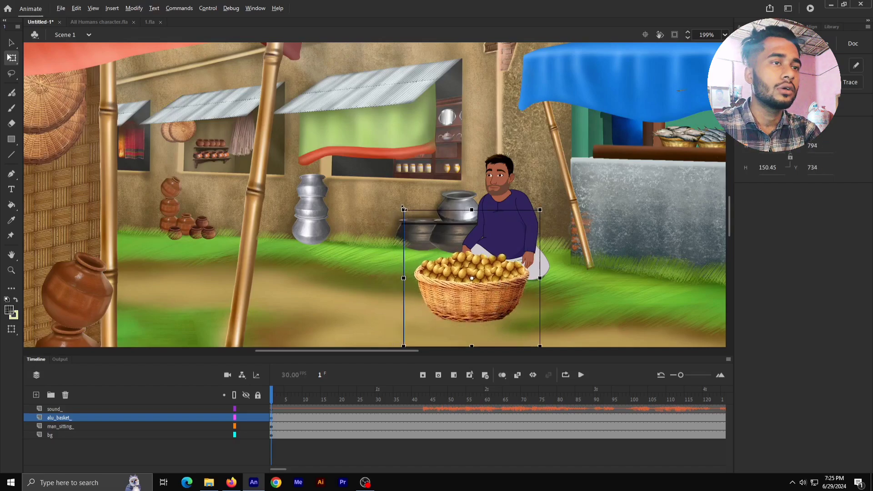
drag(404, 209, 415, 221)
drag(480, 306, 475, 301)
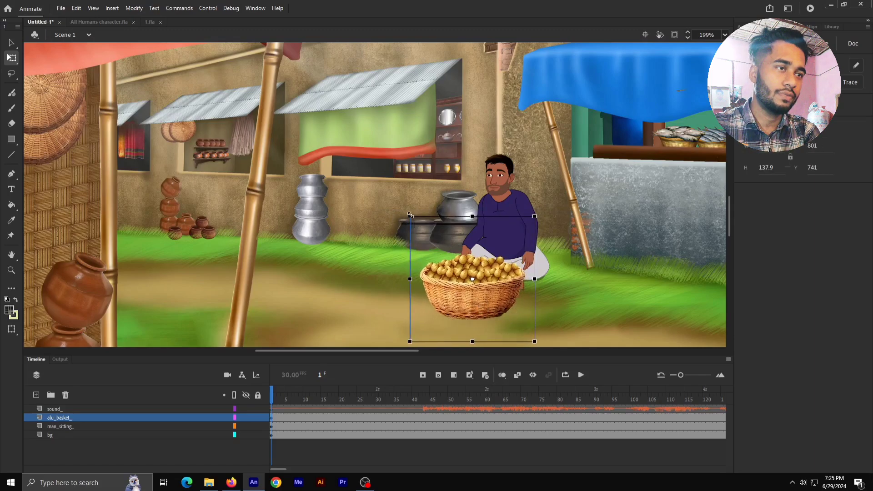
drag(407, 213, 405, 210)
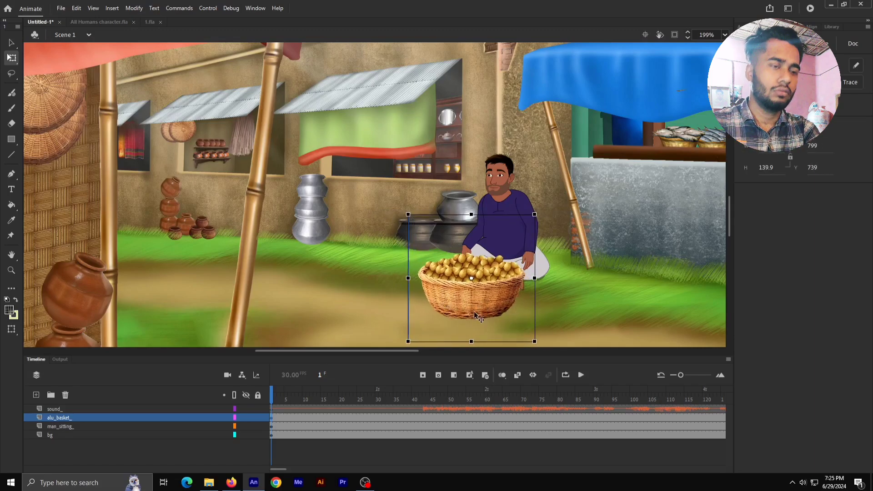
Step: Duplicate the potato basket, reduce the copy to about 101 px high, and place it beside and slightly behind the original
drag(477, 314, 396, 280)
drag(454, 307, 418, 271)
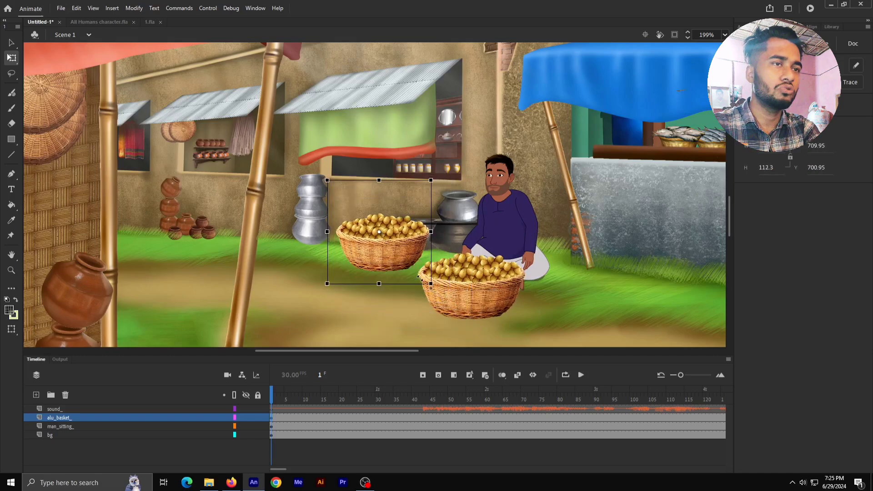
drag(376, 247, 404, 265)
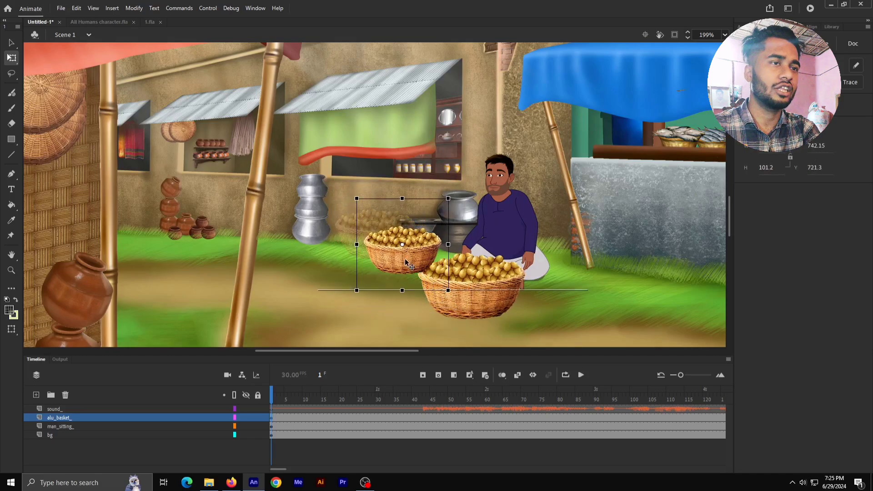
Step: Send the smaller potato basket to the back of its layer's stacking order
right_click(406, 263)
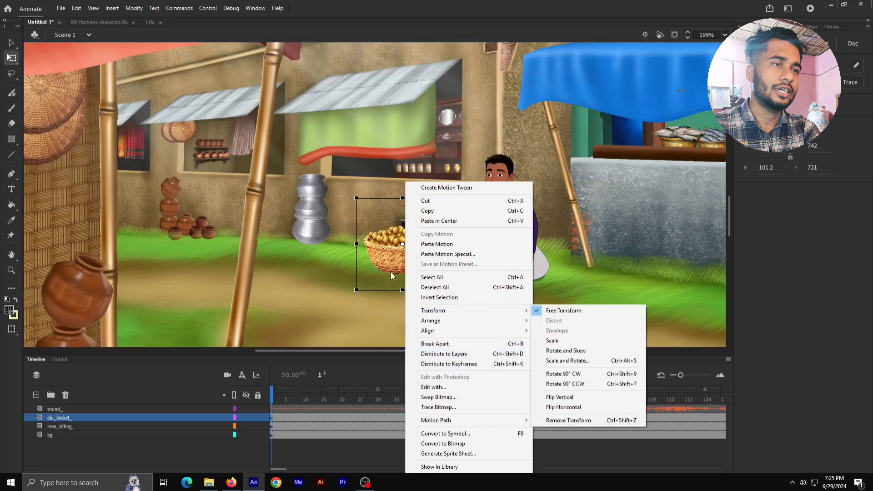
click(391, 269)
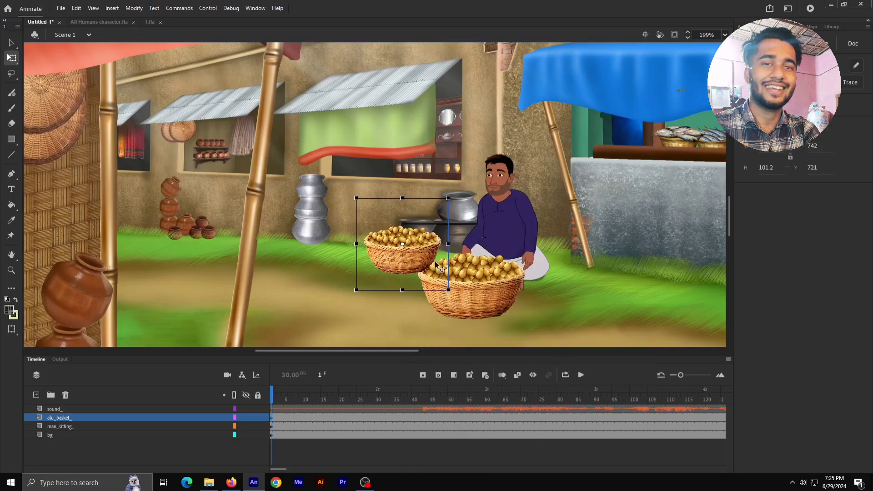
right_click(403, 264)
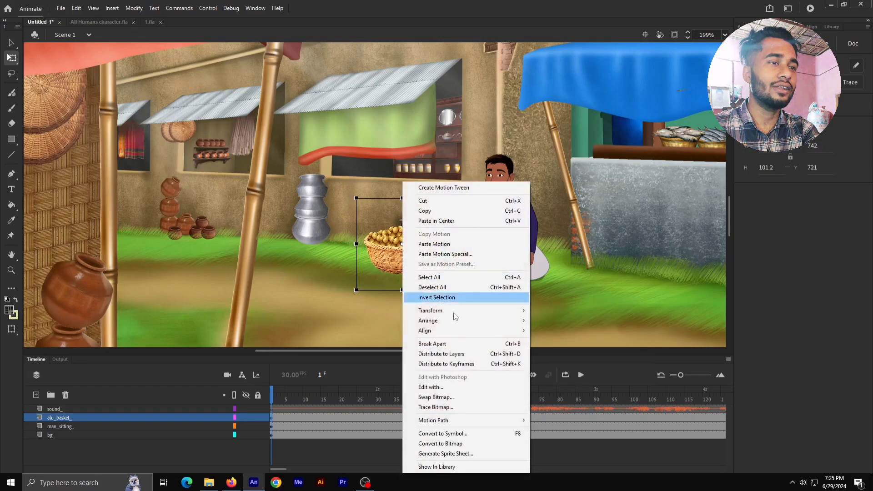
mouse_move(457, 321)
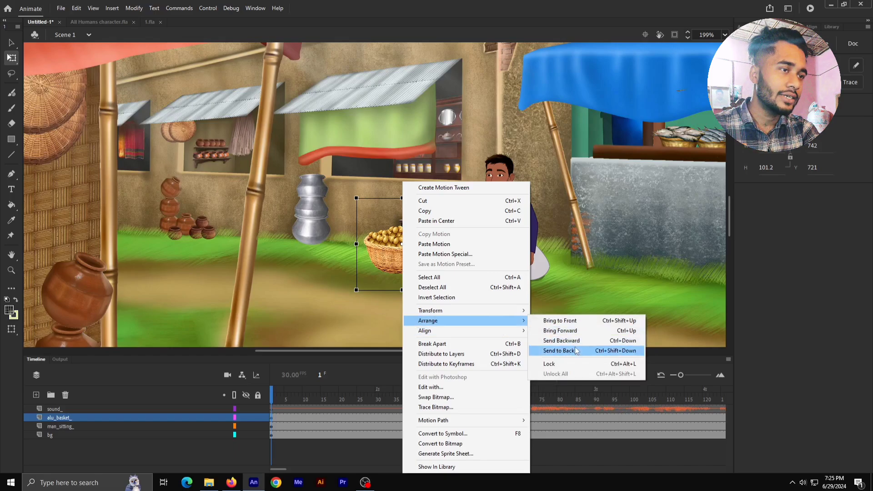
click(559, 351)
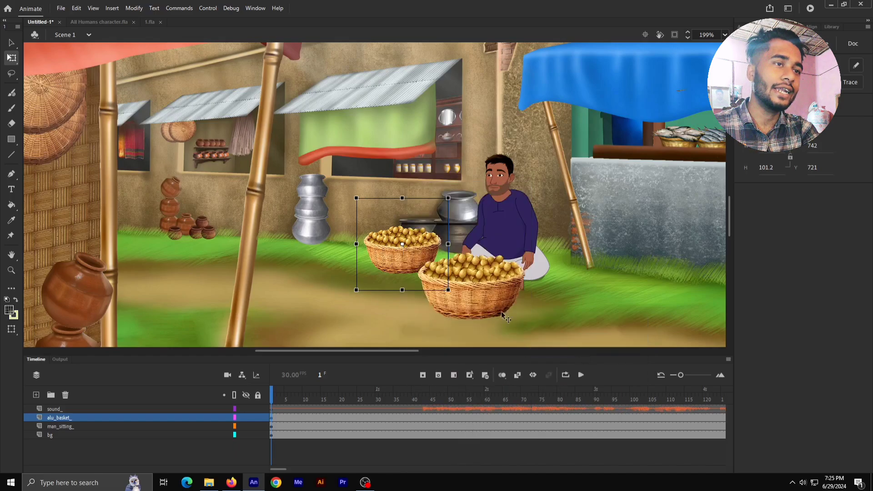
Step: Adjust the larger potato basket's position slightly in front of the seated man's legs
click(421, 252)
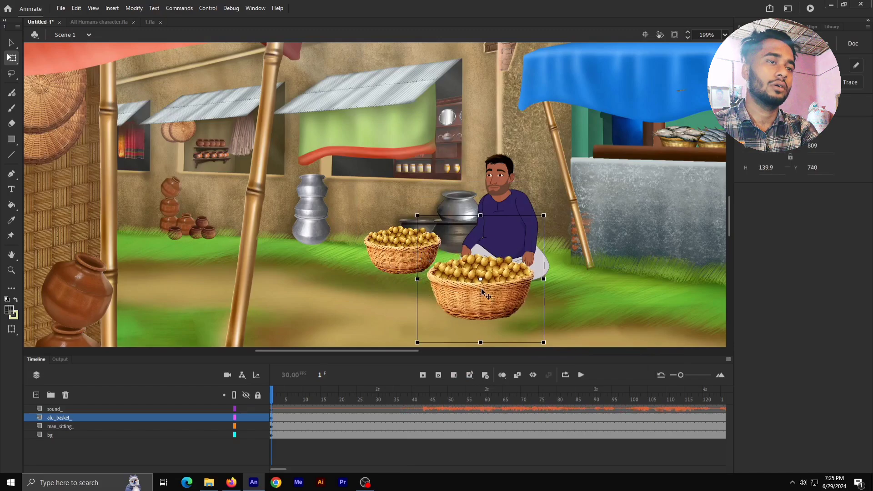
drag(481, 287, 472, 285)
click(594, 306)
Step: Shrink the smaller potato basket slightly and nudge it closer to the larger basket
click(387, 257)
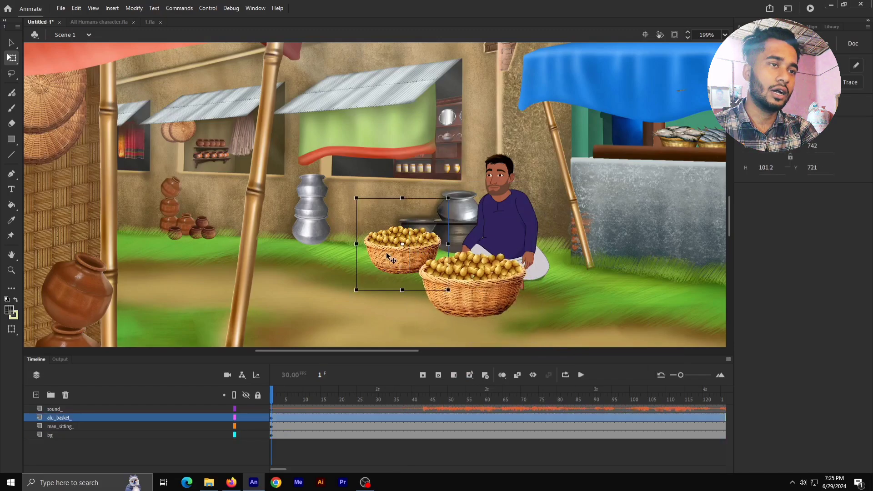
drag(387, 256, 391, 261)
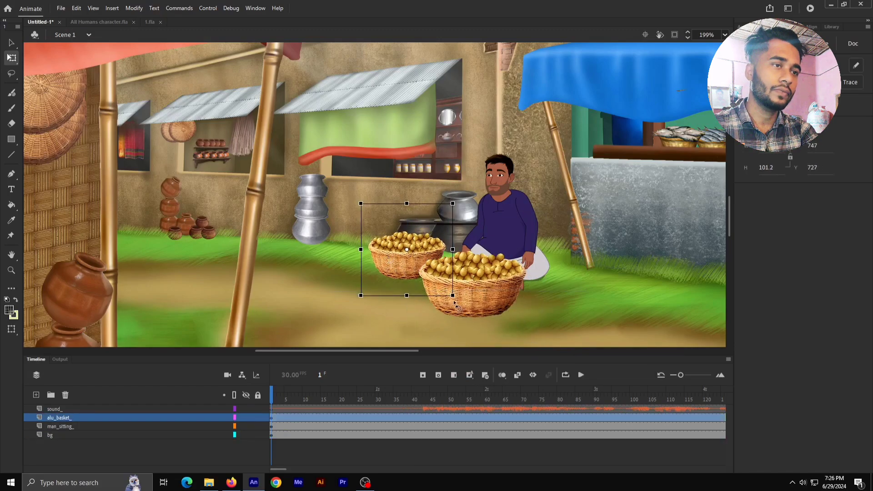
drag(453, 296, 449, 295)
drag(404, 258, 406, 259)
click(586, 316)
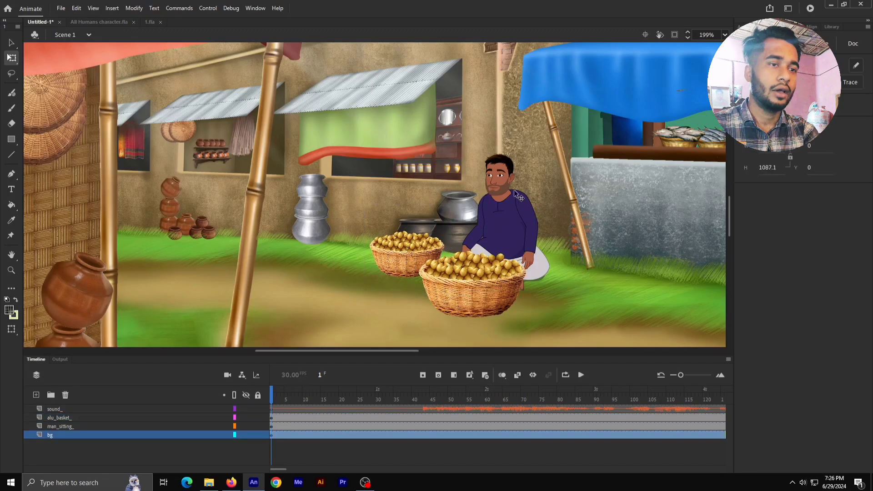
Step: Open the seated man's symbol at frame 1 to examine its body-part layers and keyframes, and return to the main scene
drag(273, 394, 239, 407)
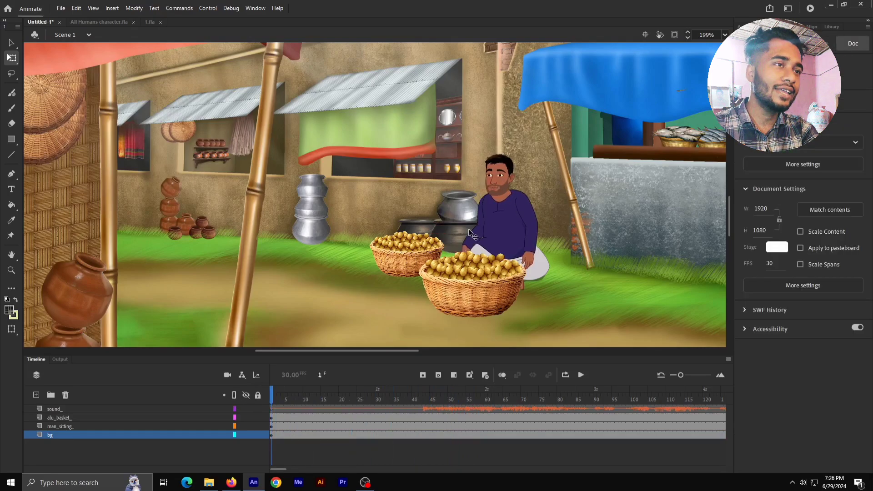
double_click(494, 189)
click(494, 190)
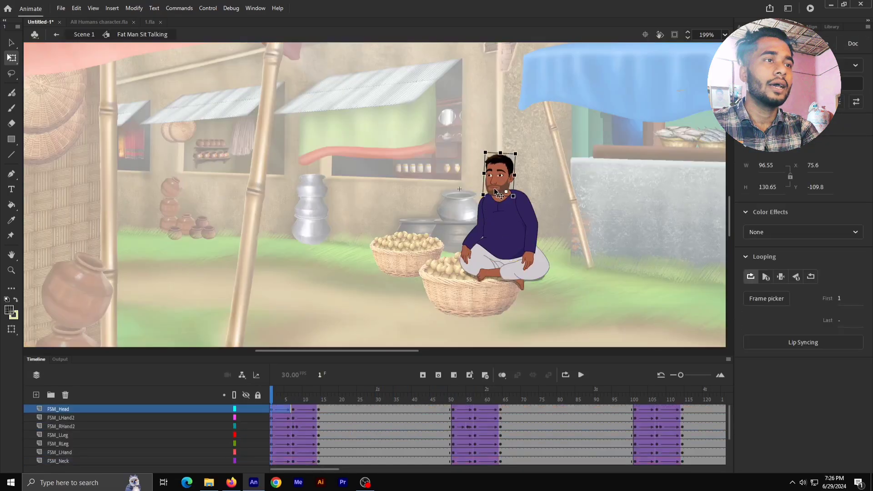
double_click(555, 210)
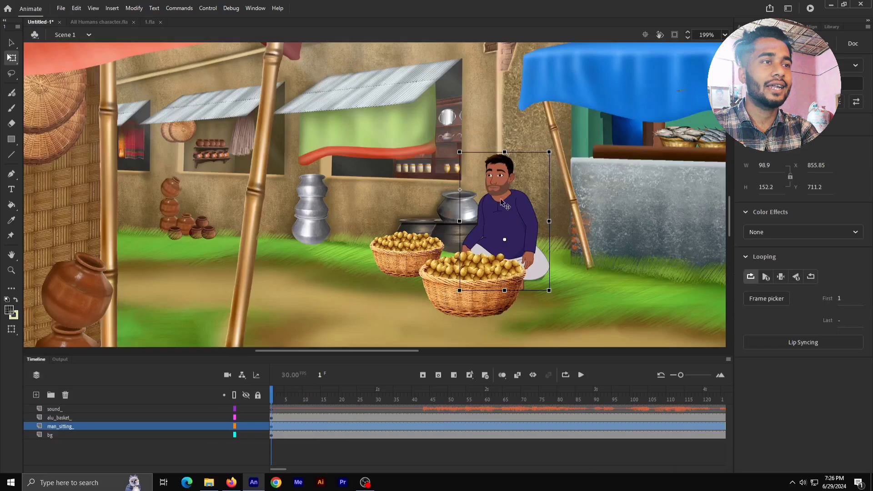
Step: Open the seated man's symbol and its nested head symbol for editing at frame 1
double_click(495, 191)
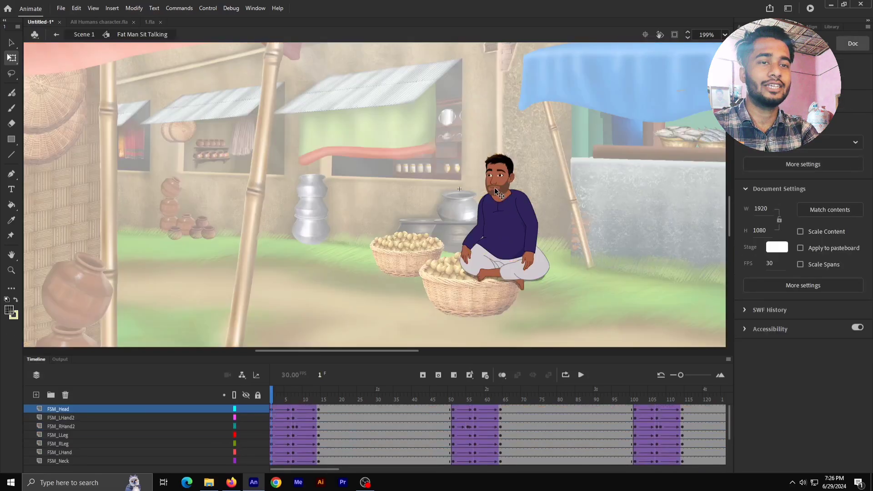
click(495, 191)
double_click(499, 193)
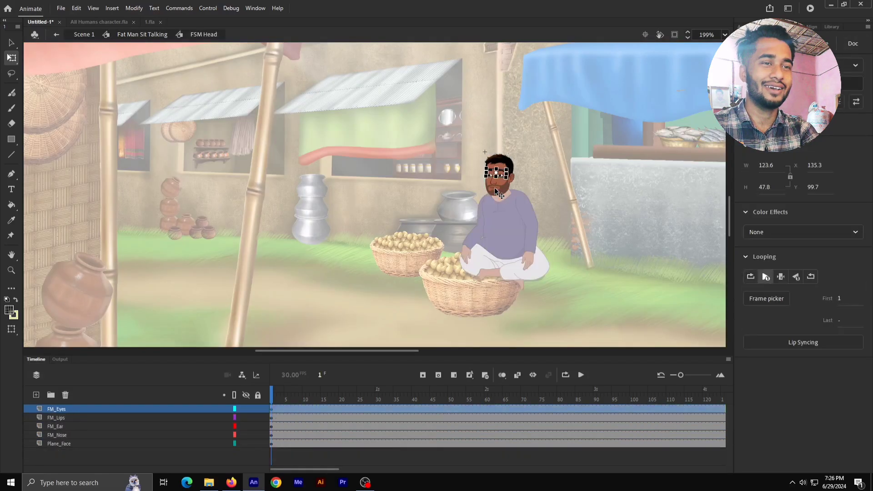
click(323, 399)
drag(323, 399, 271, 399)
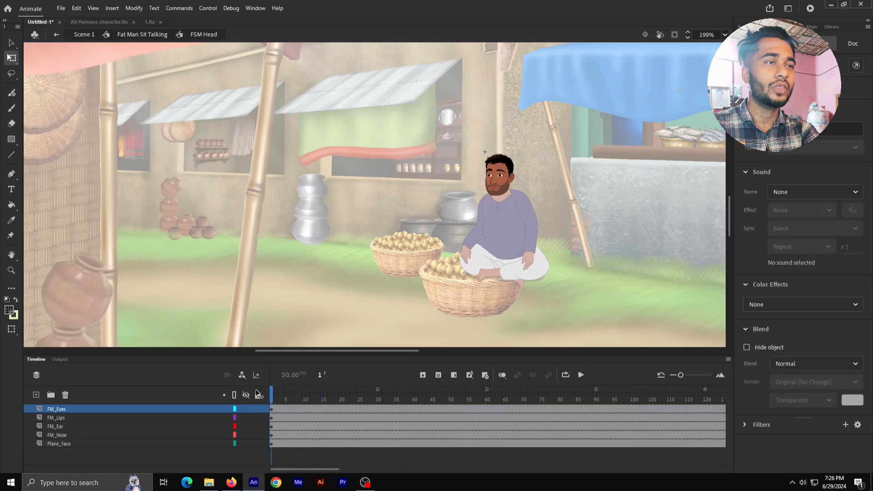
click(489, 206)
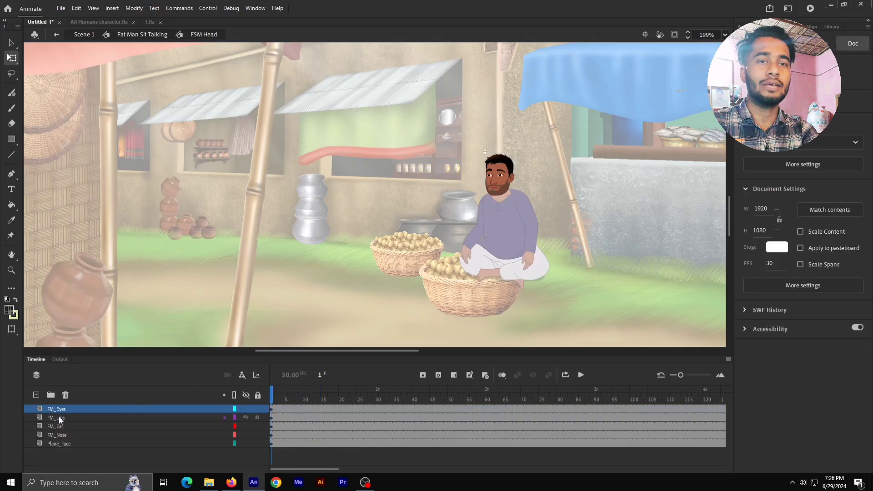
Step: Add a layer named "sound" above the FM_Eyes layer in the head symbol
click(36, 395)
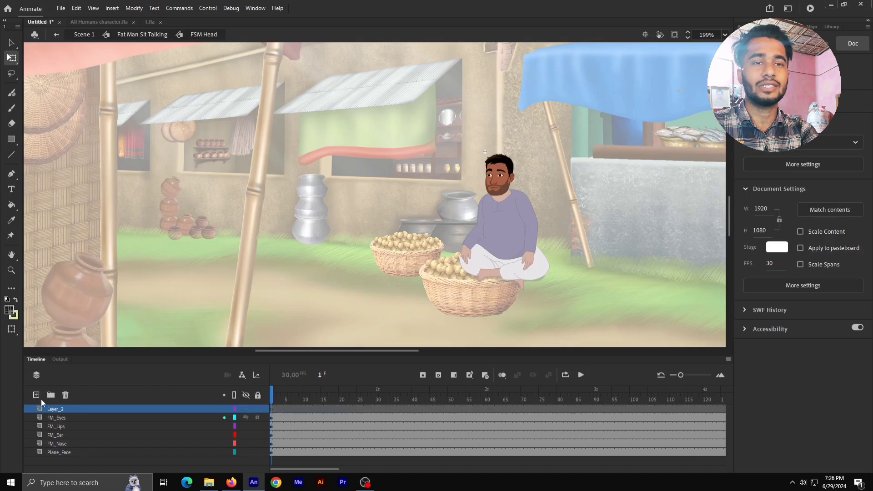
double_click(59, 409)
text(sound)
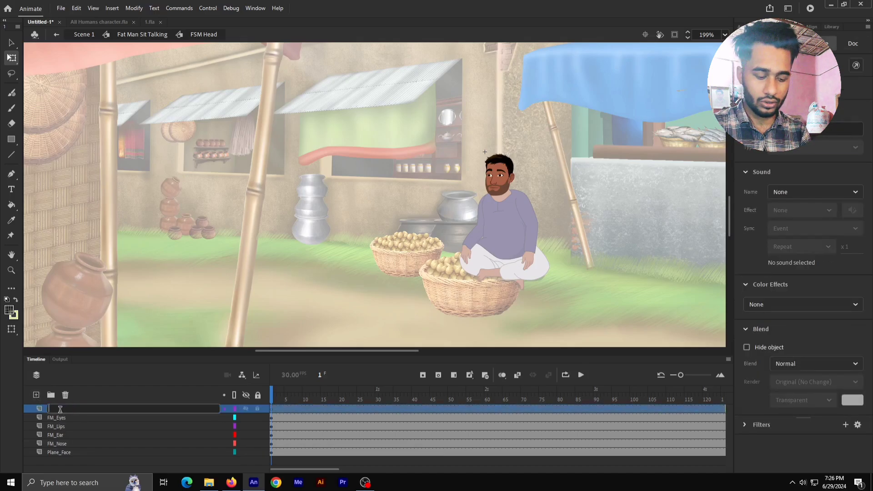
key(Return)
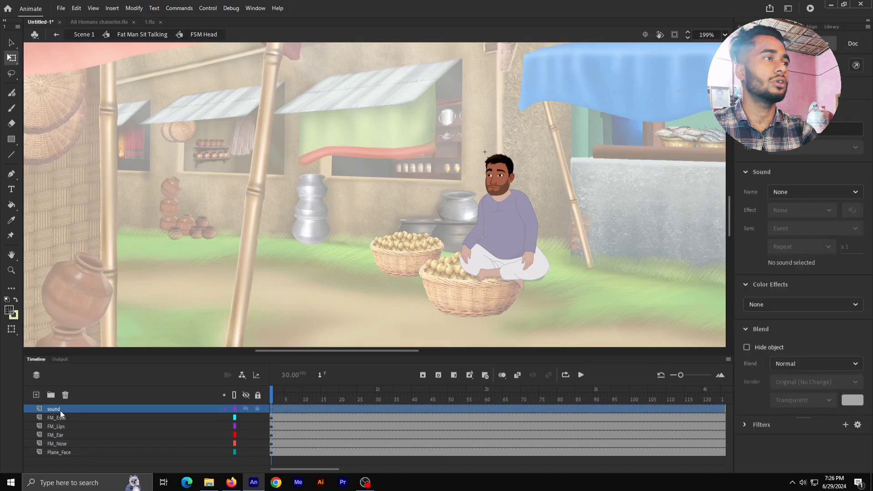
Step: Place the 2.wav audio on the sound layer starting at frame 1 and scrub the timeline to check it
click(271, 410)
click(836, 28)
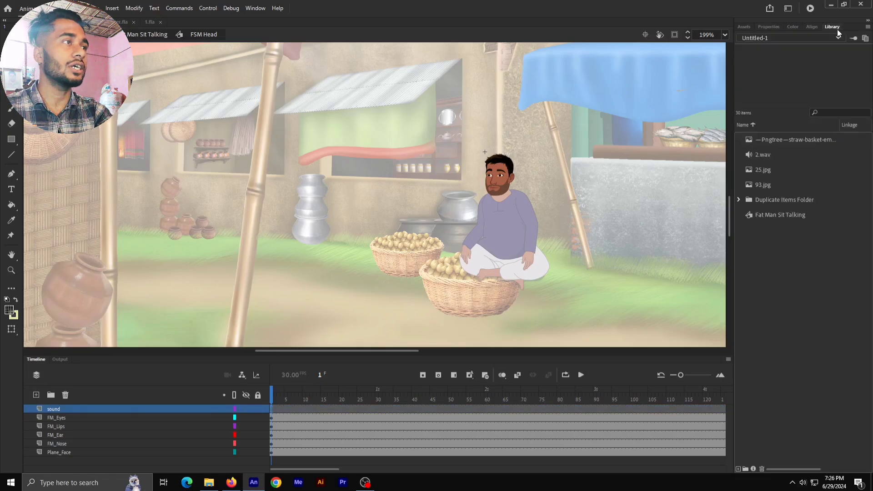
click(789, 159)
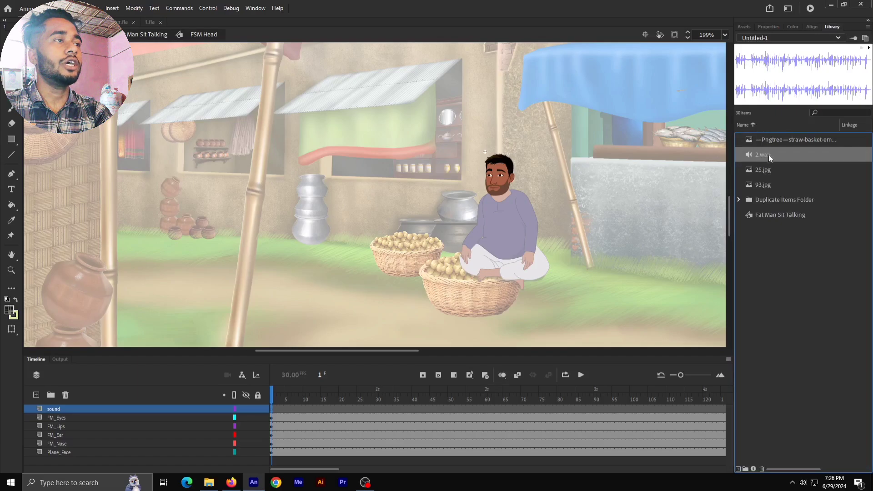
drag(755, 152, 406, 262)
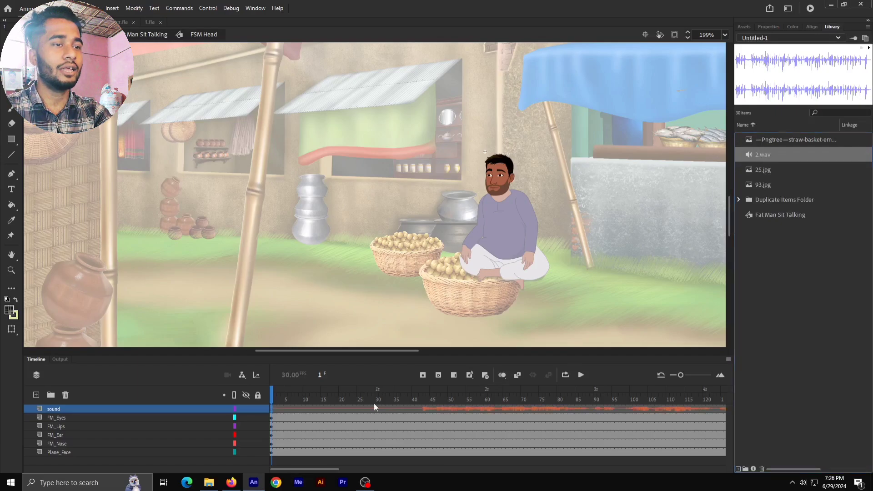
drag(425, 404, 457, 404)
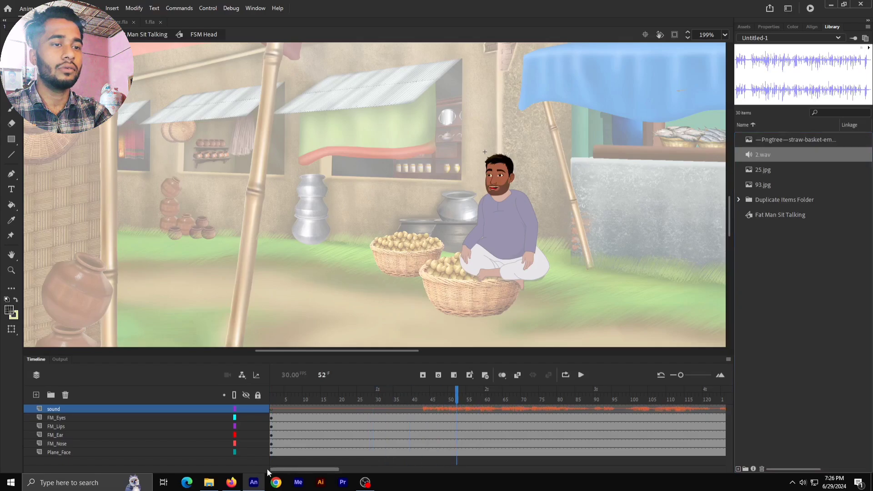
Step: Extend the frames of the sound layer and all face layers past the end of the audio waveform
drag(300, 468, 398, 469)
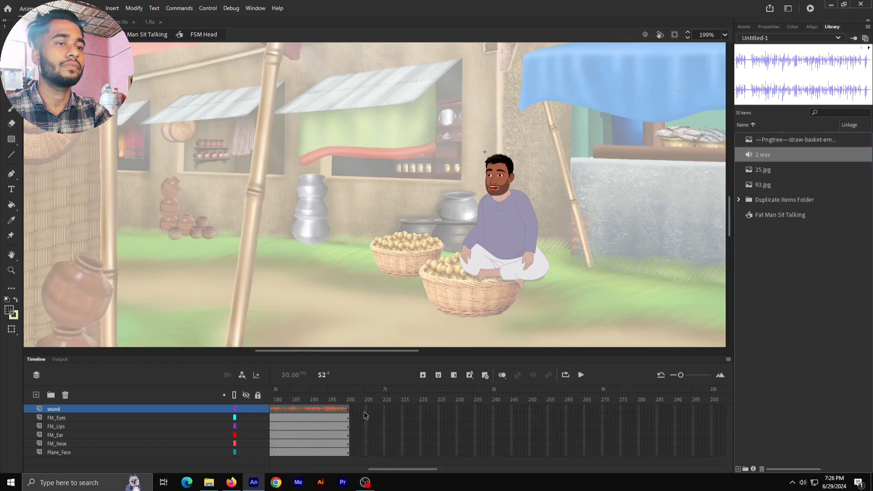
drag(359, 408, 727, 452)
key(F5)
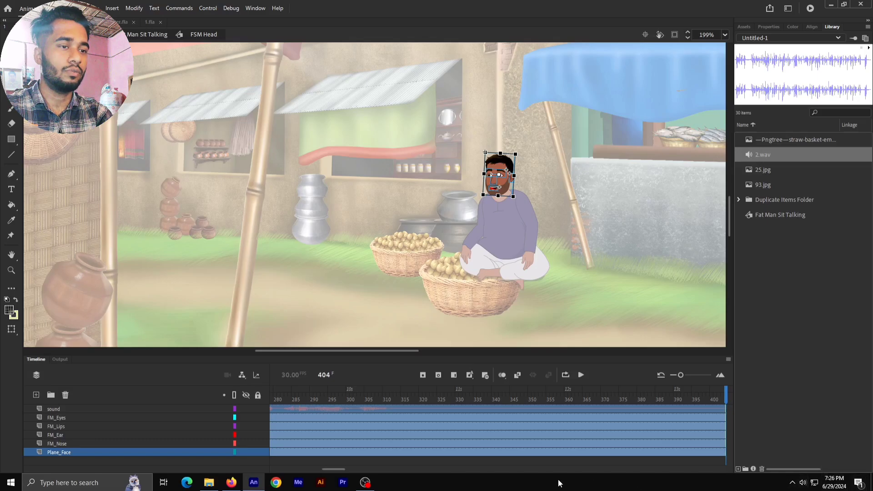
drag(334, 469, 618, 469)
key(F5)
key(F5)
key(F5)
drag(544, 469, 632, 470)
key(F5)
key(F5)
key(F5)
key(F5)
key(F5)
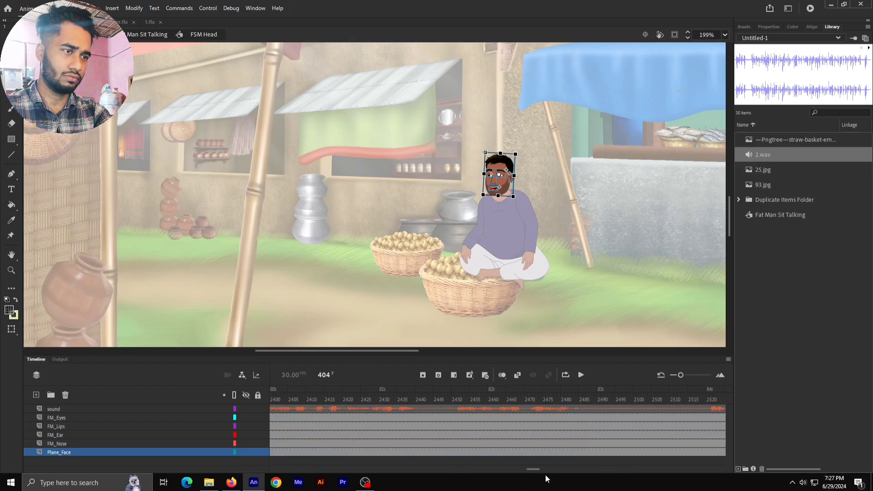
drag(539, 469, 645, 467)
key(F5)
key(F5)
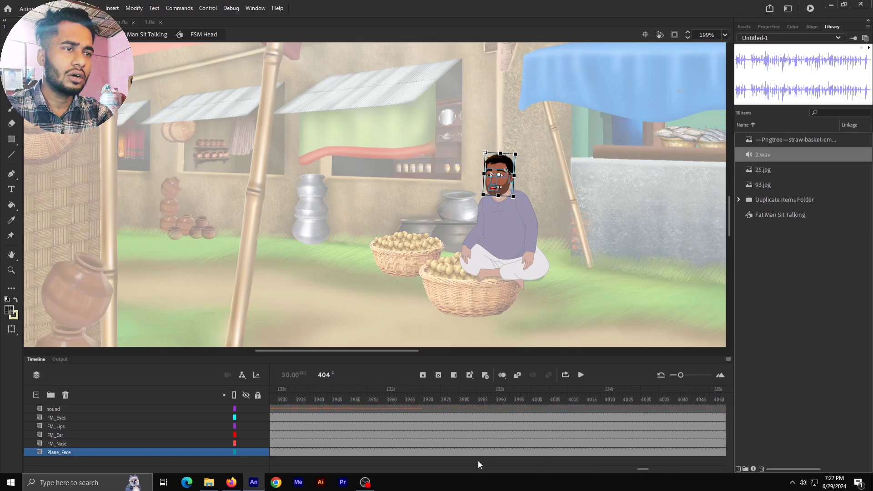
Step: Remove the surplus frames after the audio's end from all head layers and return to frame 1
click(424, 408)
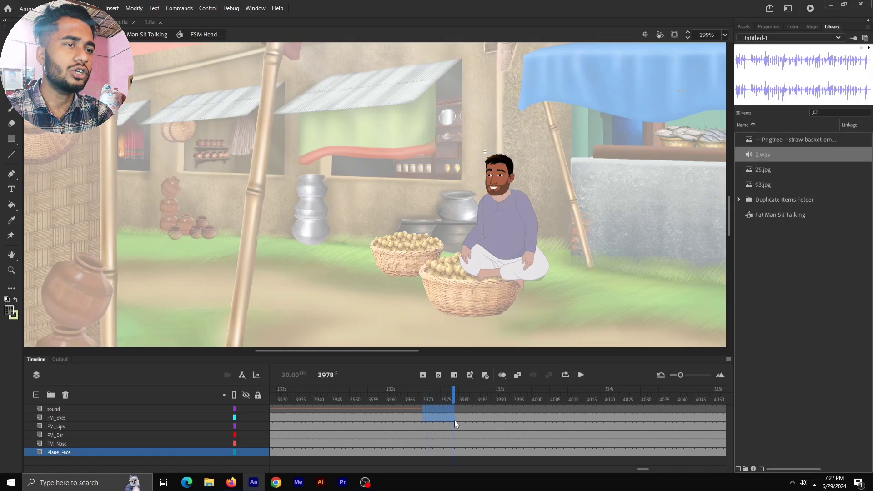
drag(454, 423, 708, 453)
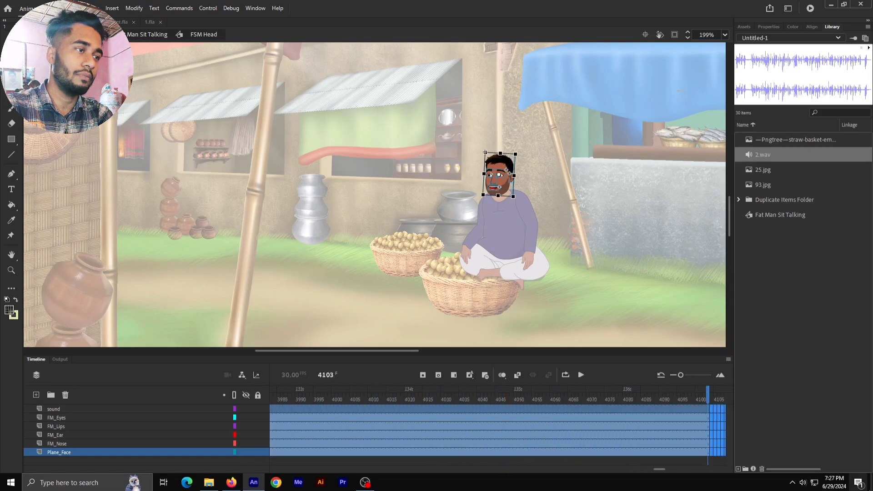
key(shift+F5)
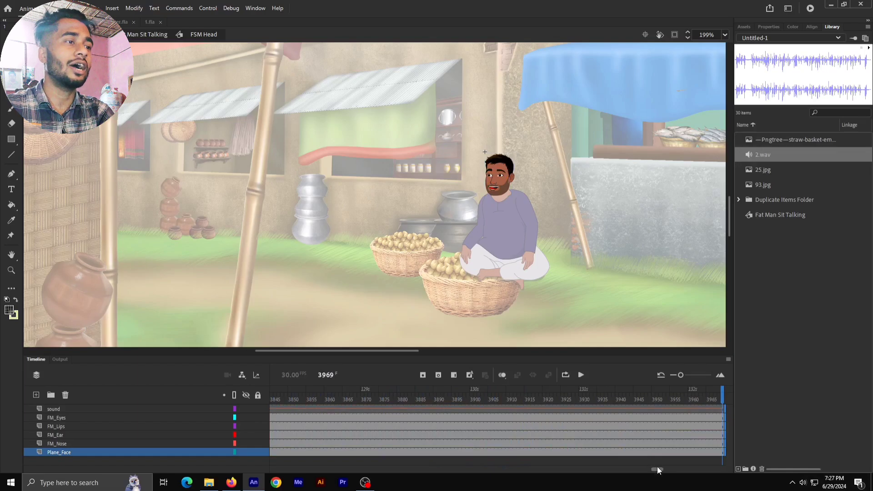
drag(656, 469, 247, 438)
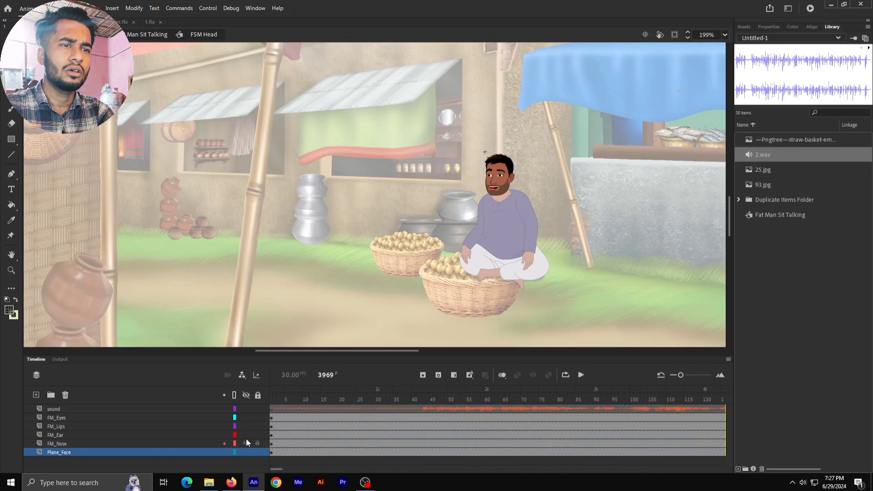
click(291, 398)
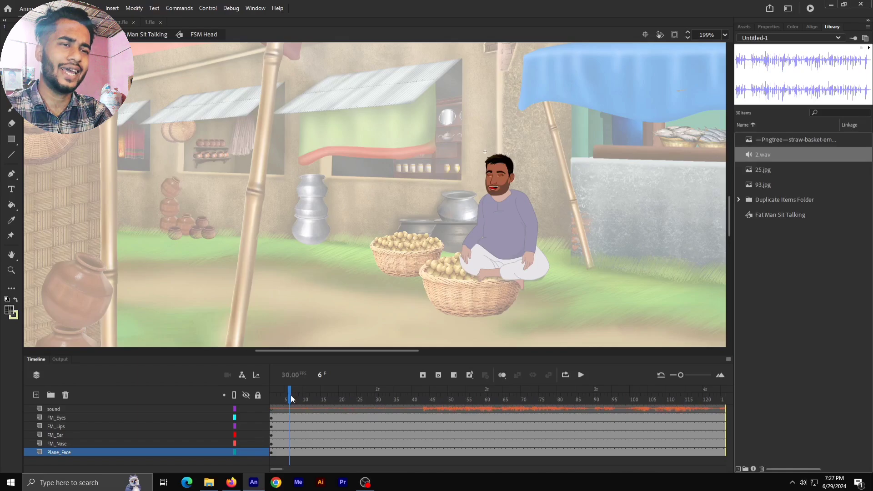
drag(290, 395, 271, 399)
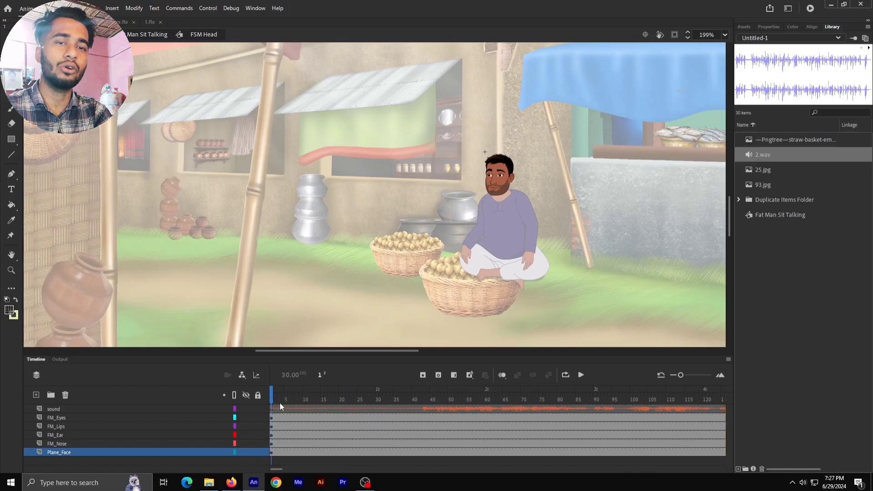
Step: Move the FM_Lips layer above FM_Eyes, directly below the sound layer
click(87, 426)
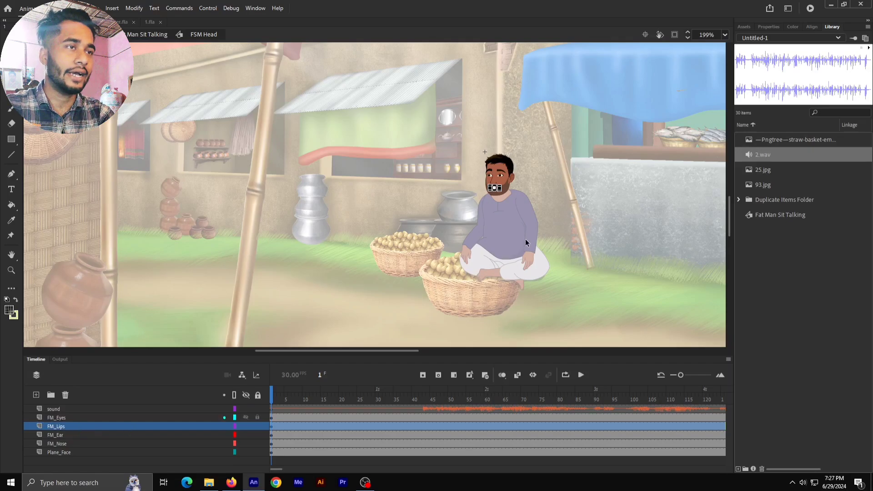
click(488, 187)
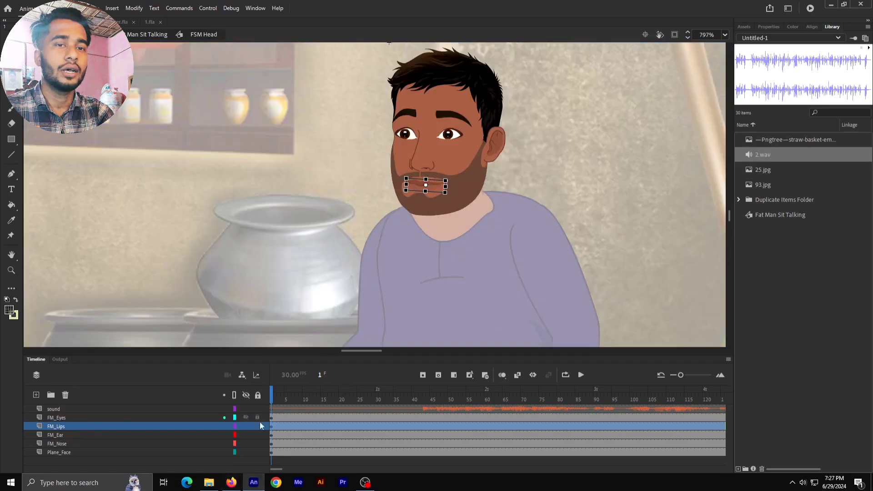
drag(70, 426, 76, 417)
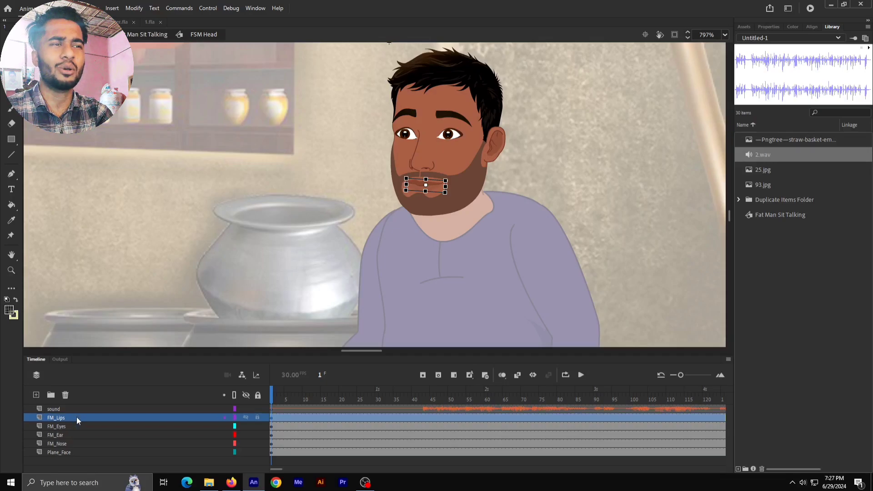
Step: Set the looping of the lips graphic to play a single frame, showing frame 1's closed mouth
click(423, 415)
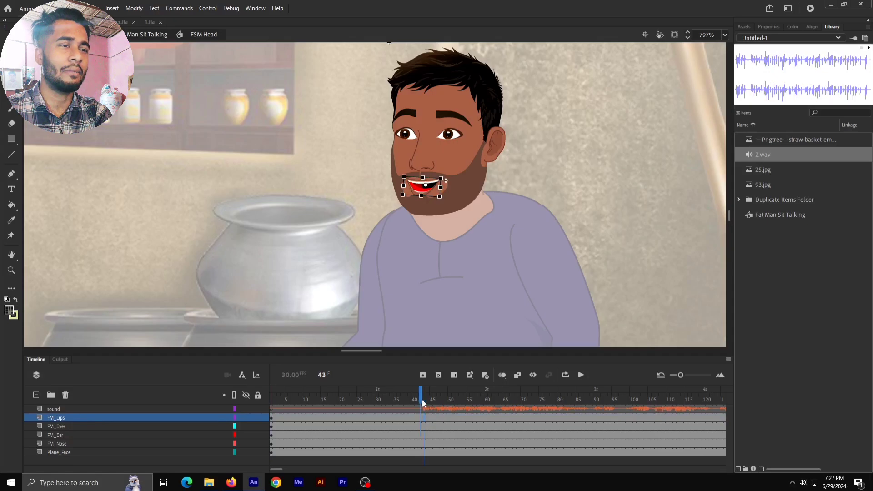
drag(422, 399, 403, 378)
click(419, 185)
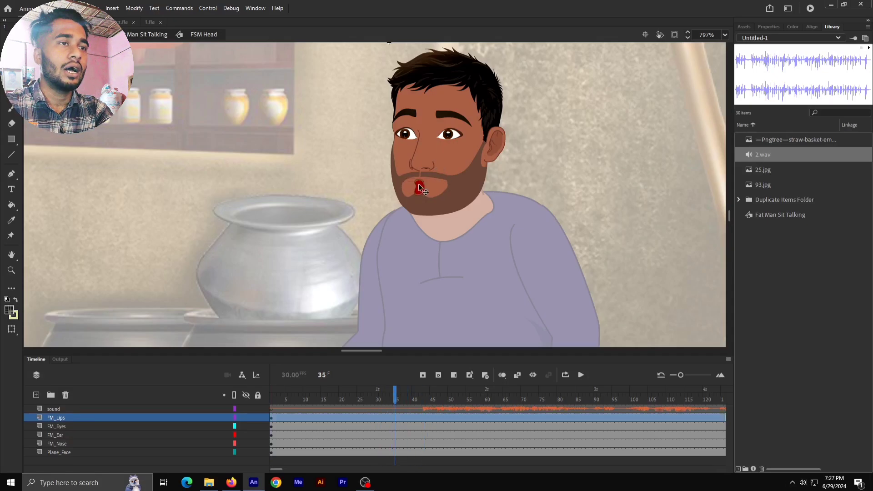
click(391, 419)
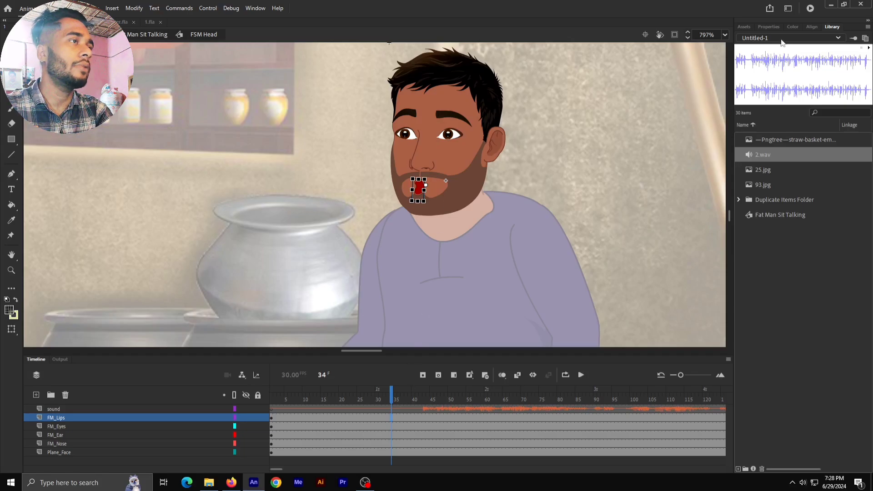
click(761, 28)
click(791, 44)
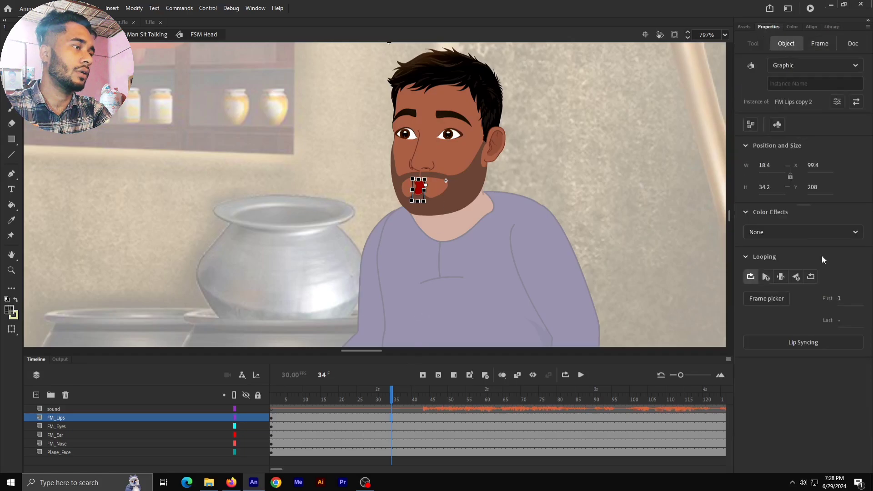
click(781, 277)
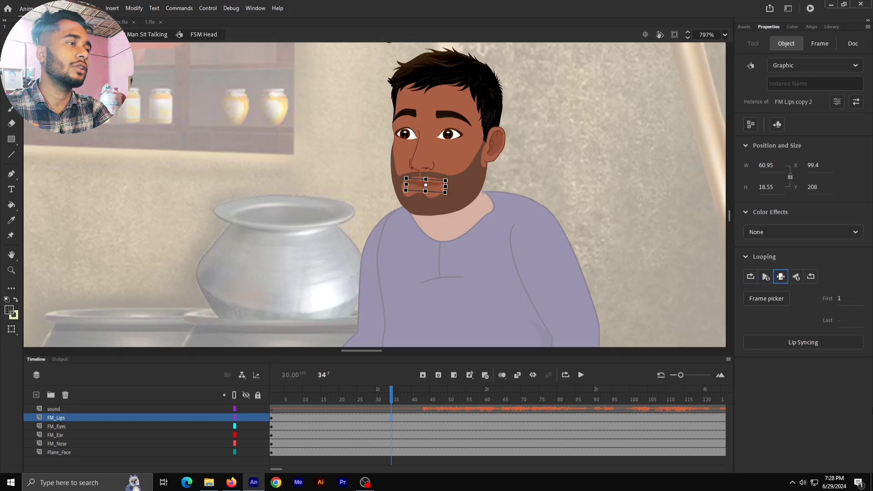
Step: Play back the start of the speech and insert a keyframe on the FM_Lips layer at frame 43
drag(414, 405, 432, 419)
click(582, 375)
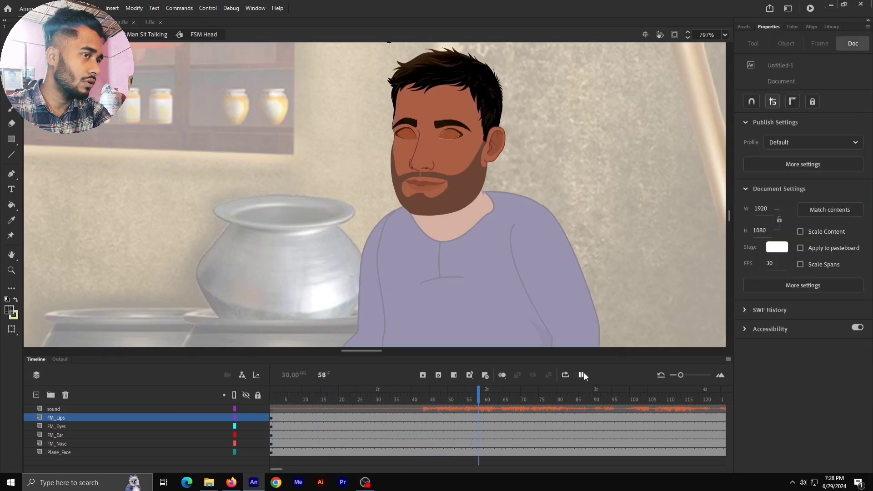
click(581, 374)
drag(524, 401, 424, 414)
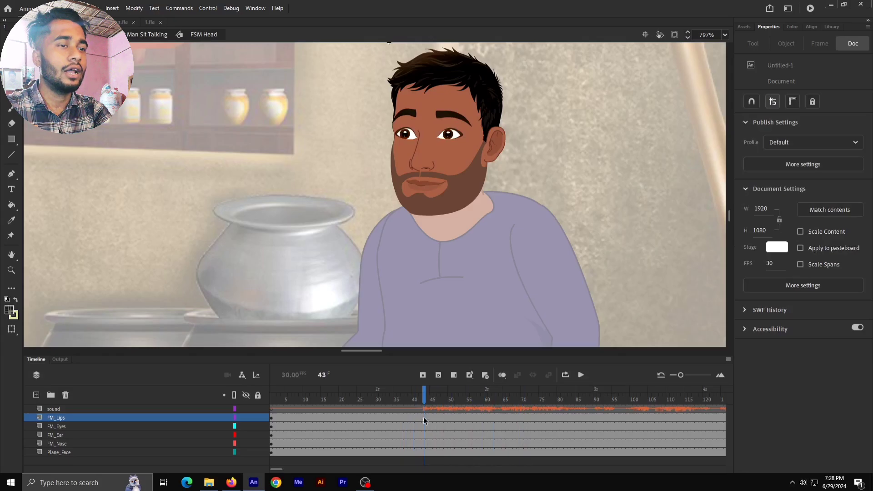
click(421, 417)
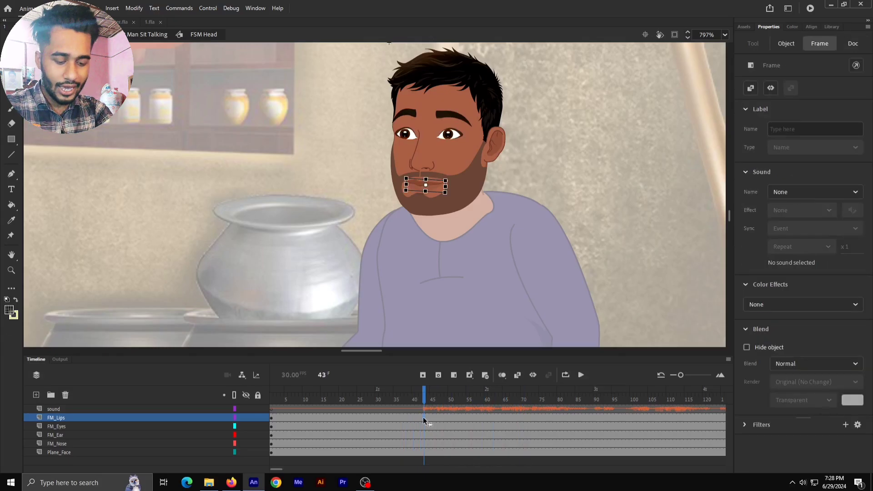
Step: Set the lips graphic at frame 43 to play in a loop with 5 as its first frame, after inspecting the lips symbol's mouth frames
click(782, 50)
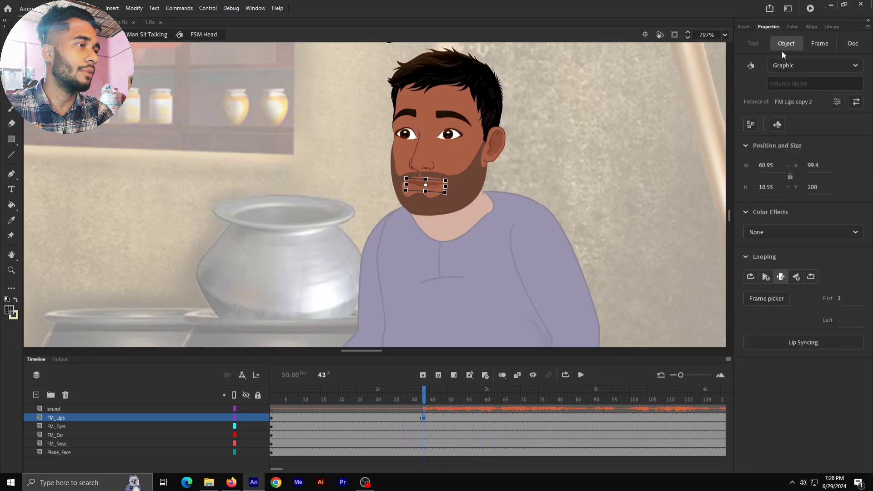
click(750, 278)
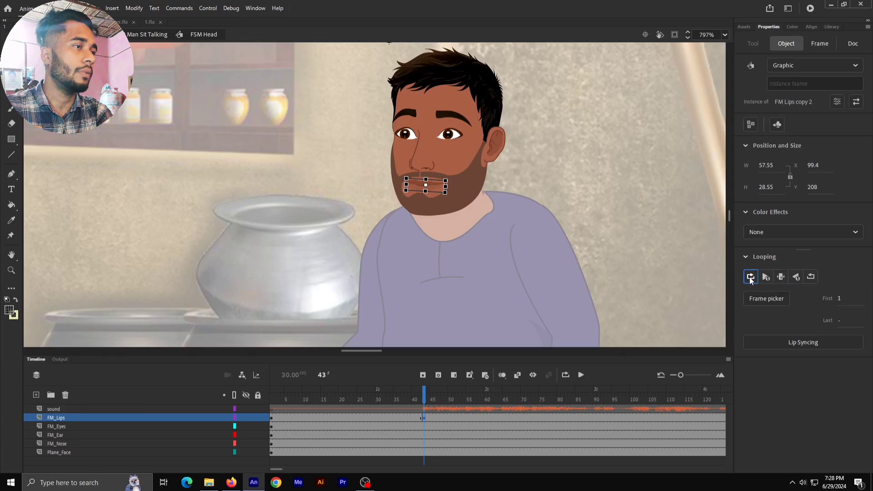
click(840, 300)
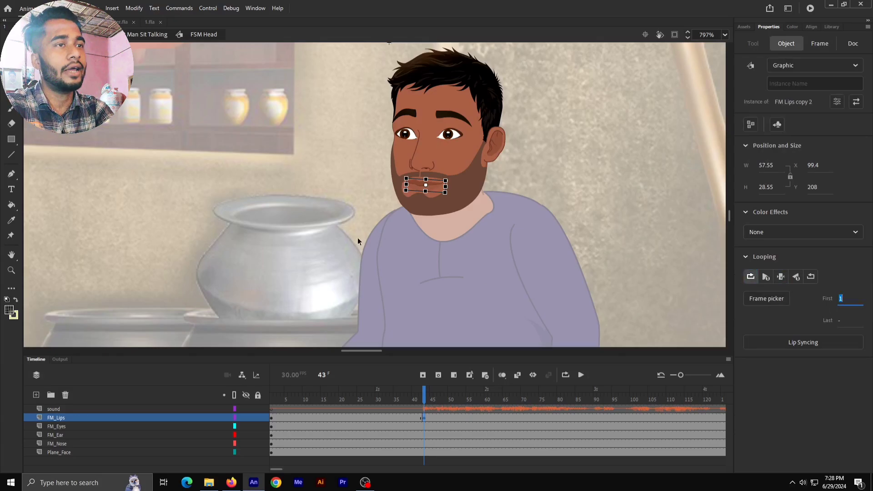
double_click(433, 188)
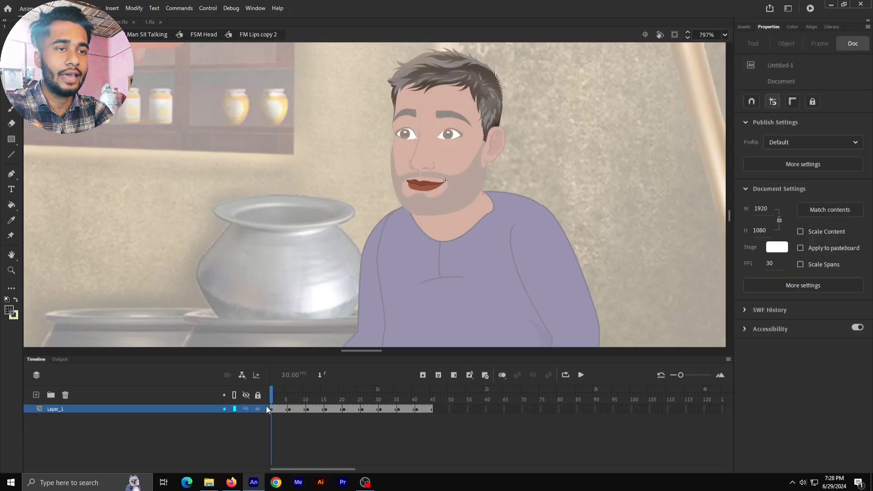
mouse_move(272, 394)
mouse_down()
mouse_move(369, 402)
mouse_move(272, 402)
mouse_up()
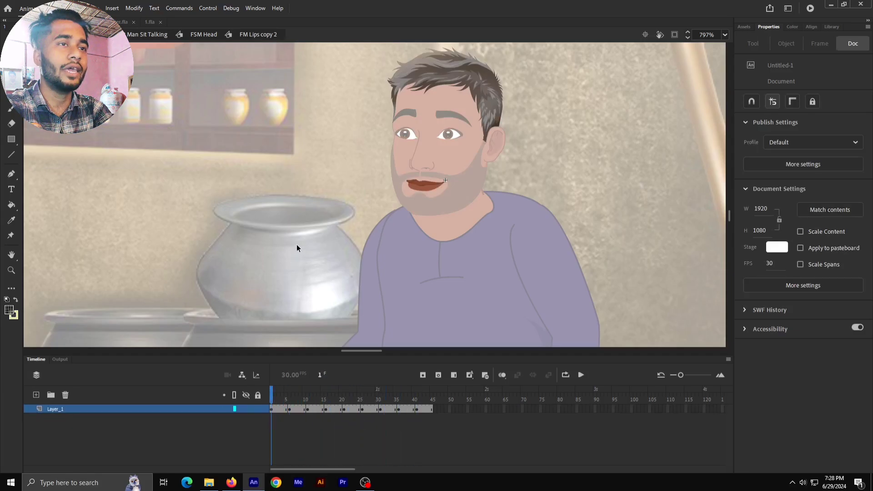
double_click(335, 171)
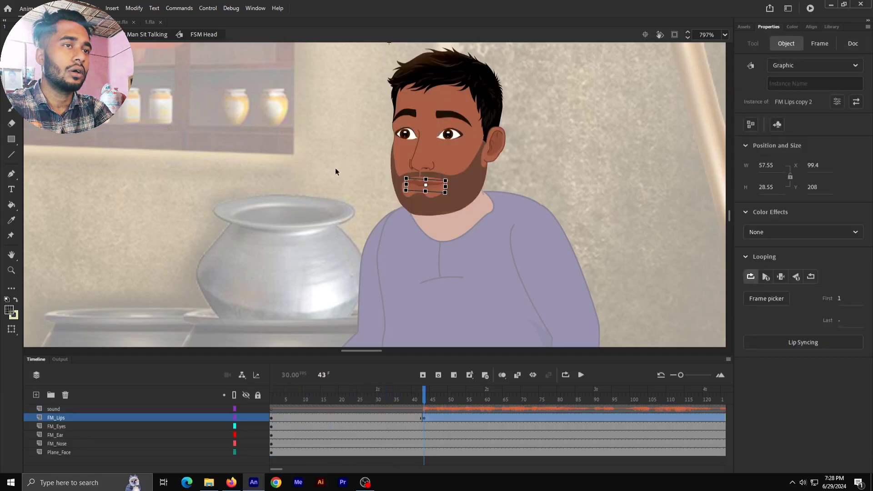
click(840, 297)
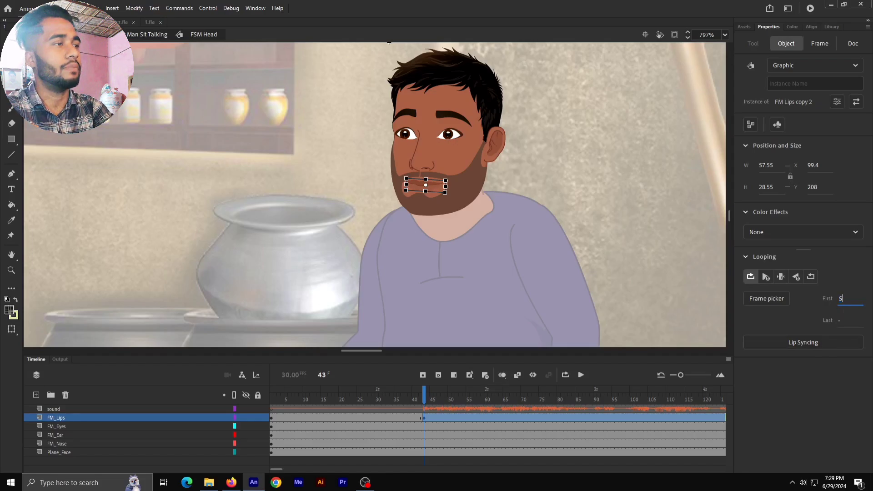
key(Return)
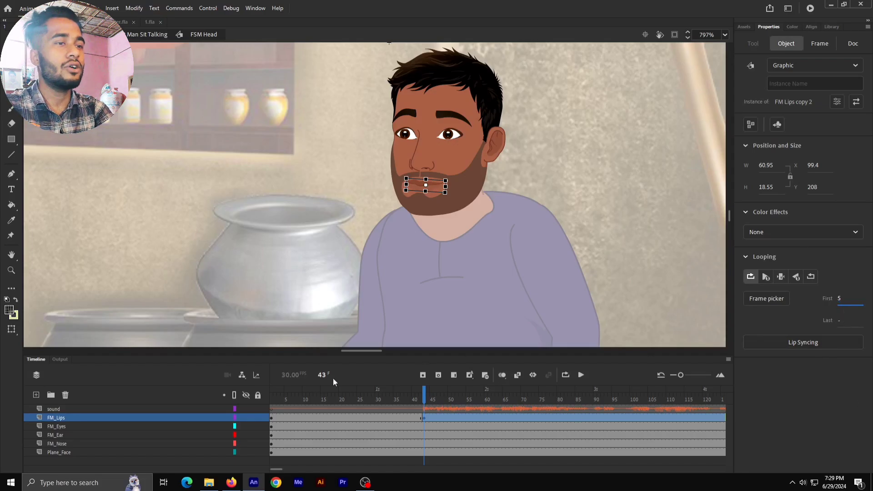
Step: Play back the soundtrack repeatedly from before frame 43 to check the looping lips and where the first phrase ends
drag(421, 392, 413, 391)
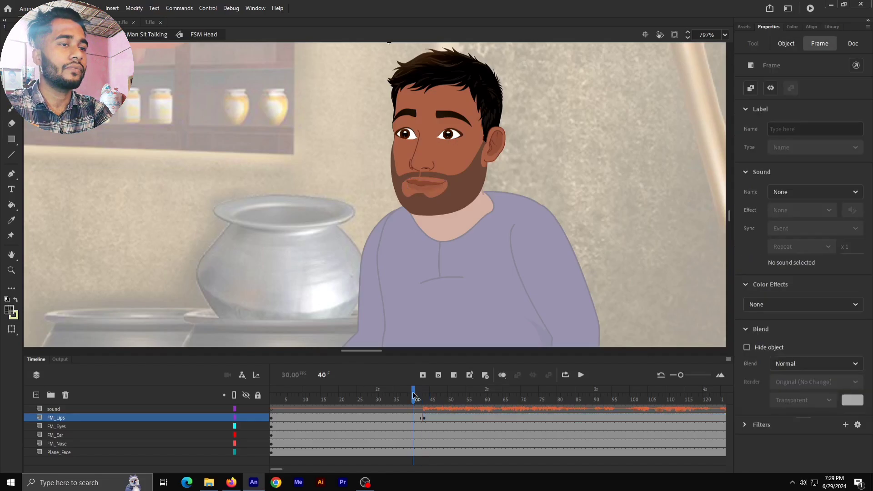
click(581, 376)
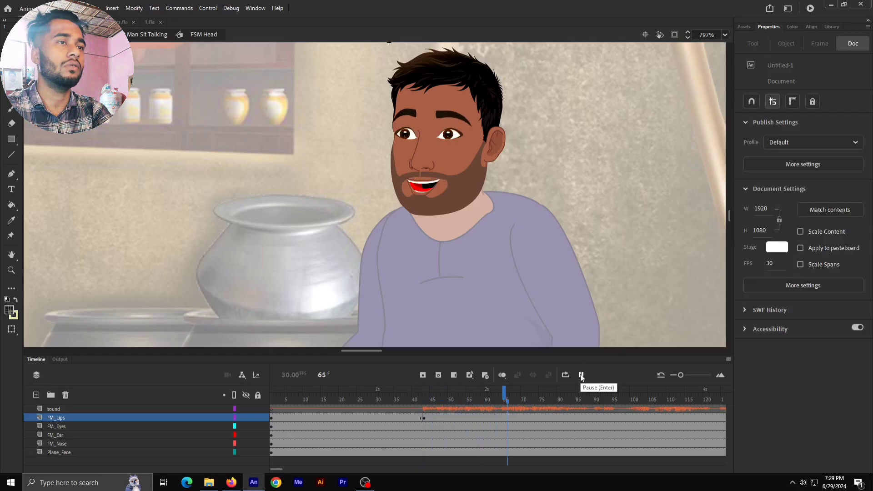
click(581, 376)
click(381, 402)
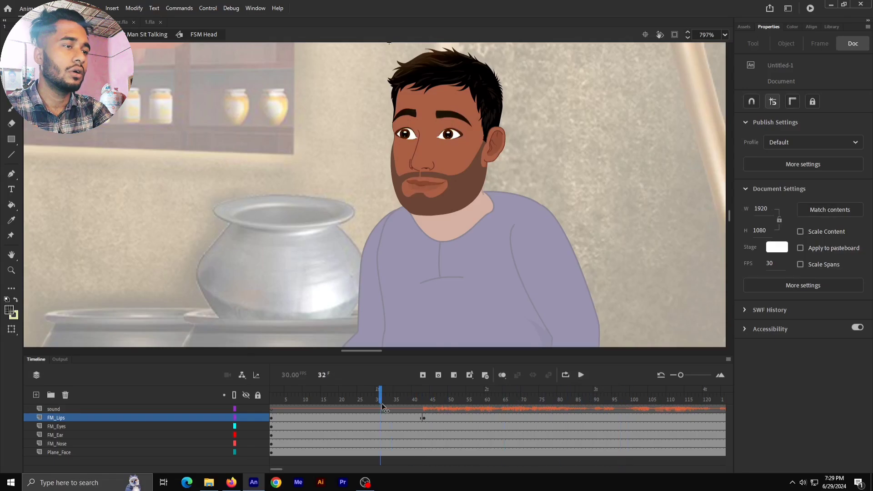
click(584, 375)
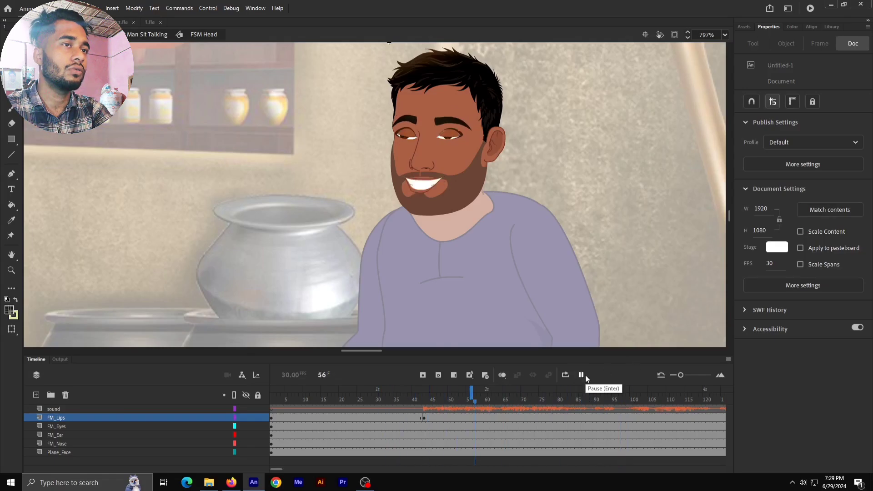
drag(586, 395, 384, 402)
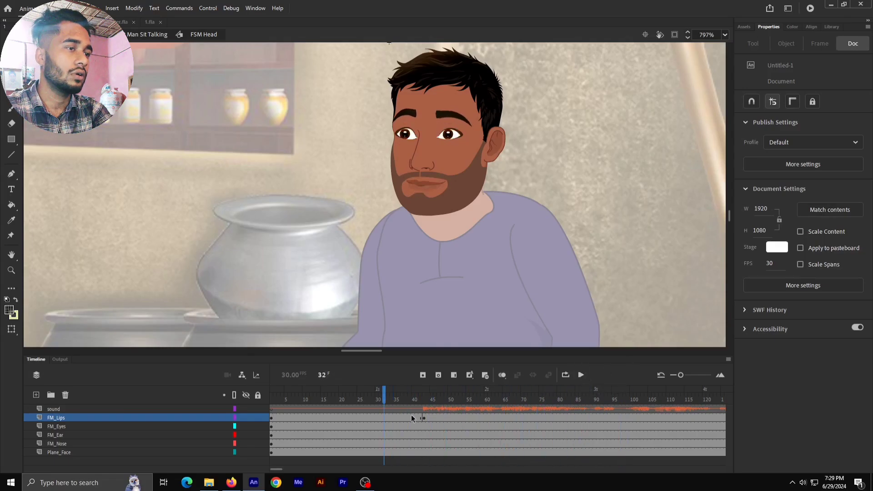
click(582, 375)
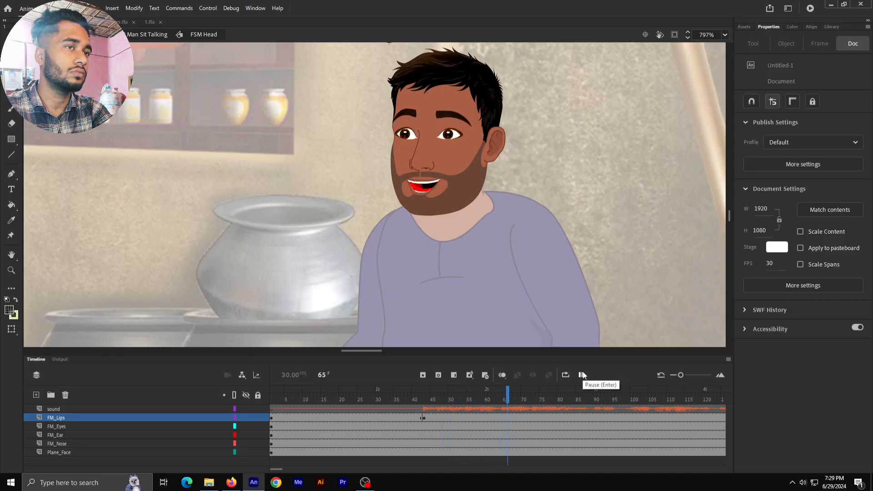
Step: Copy the closed-mouth lips from frame 39 into a keyframe at frame 82 on FM_Lips and play back from frame 40
click(411, 417)
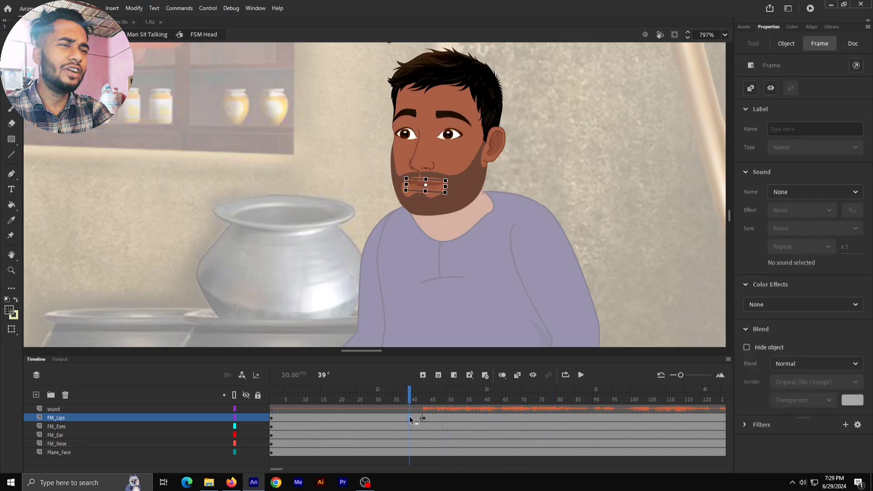
click(566, 417)
key(F6)
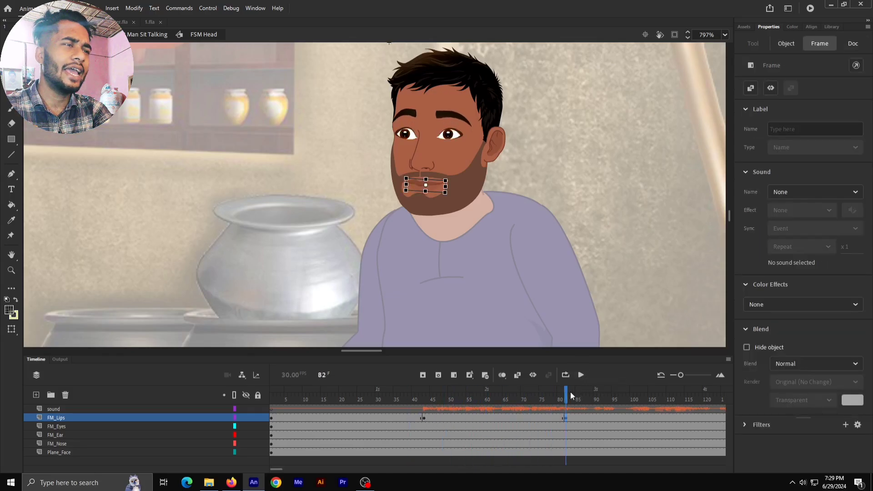
drag(570, 391, 414, 400)
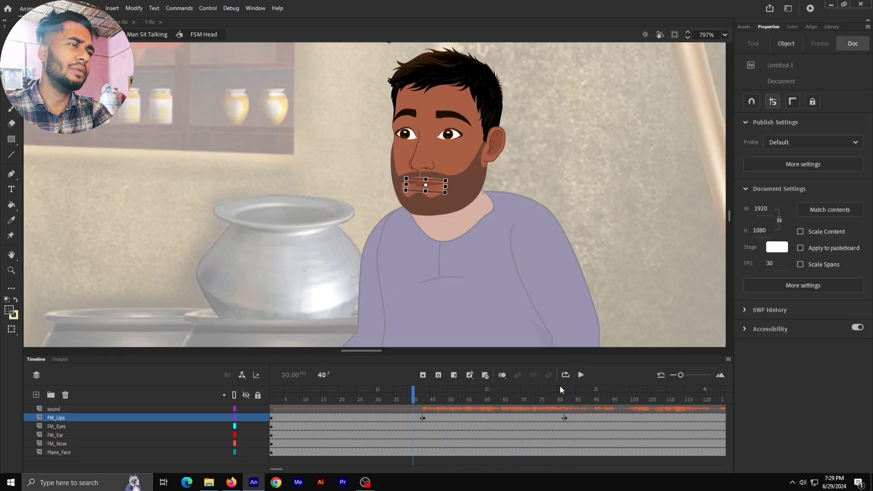
click(581, 375)
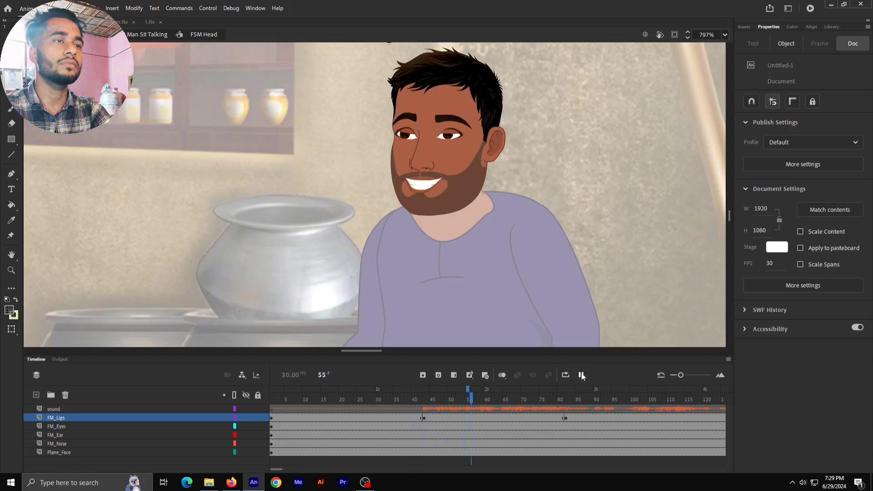
click(581, 375)
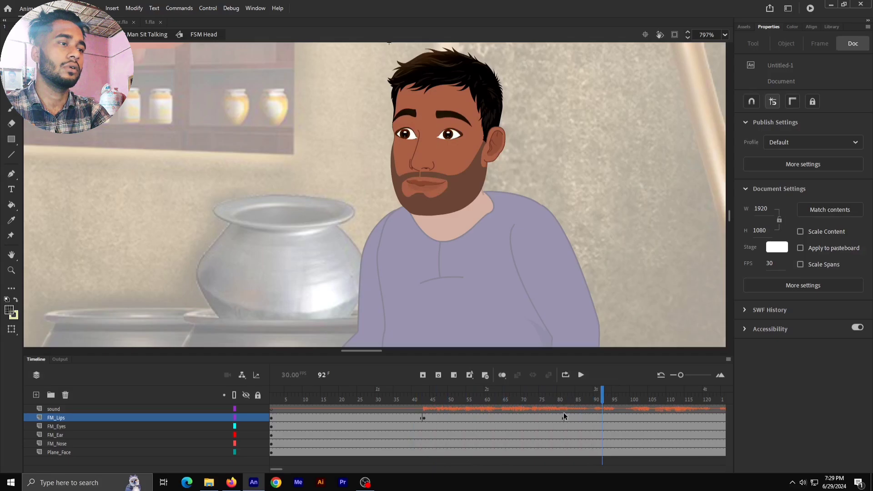
Step: Copy the talking lips from frame 78 into a keyframe at frame 90 on FM_Lips and play back from there
click(553, 418)
click(552, 419)
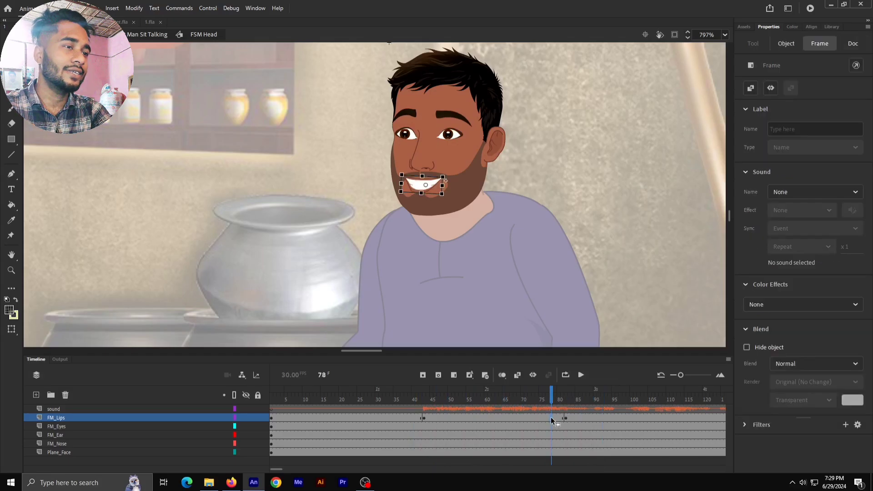
click(594, 417)
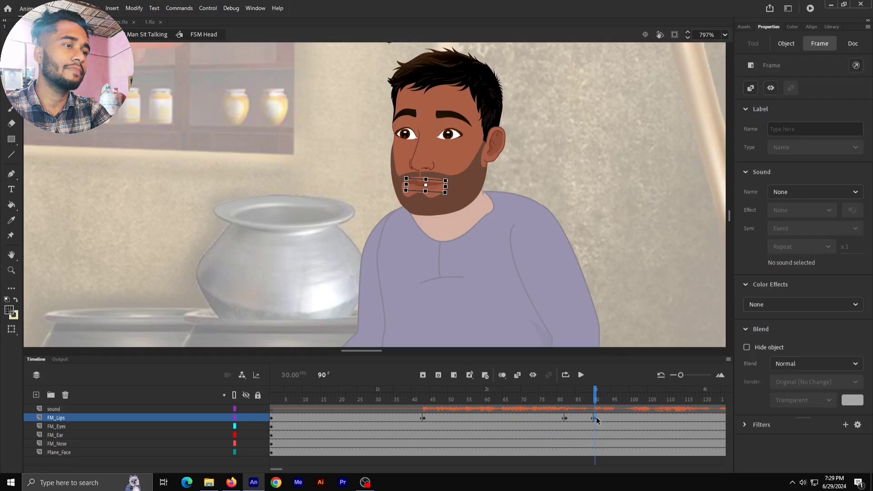
click(579, 377)
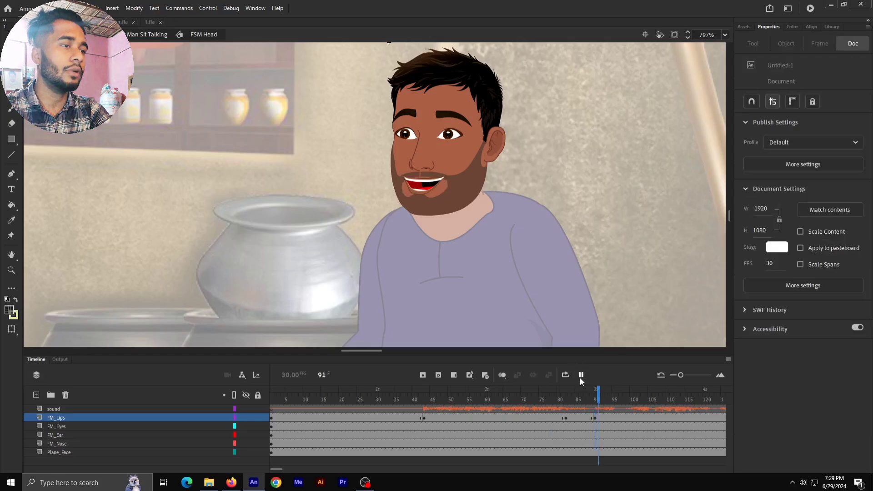
Step: Copy the closed-mouth lips from frame 87 into a keyframe at frame 95 on FM_Lips and play back from frame 86
click(584, 417)
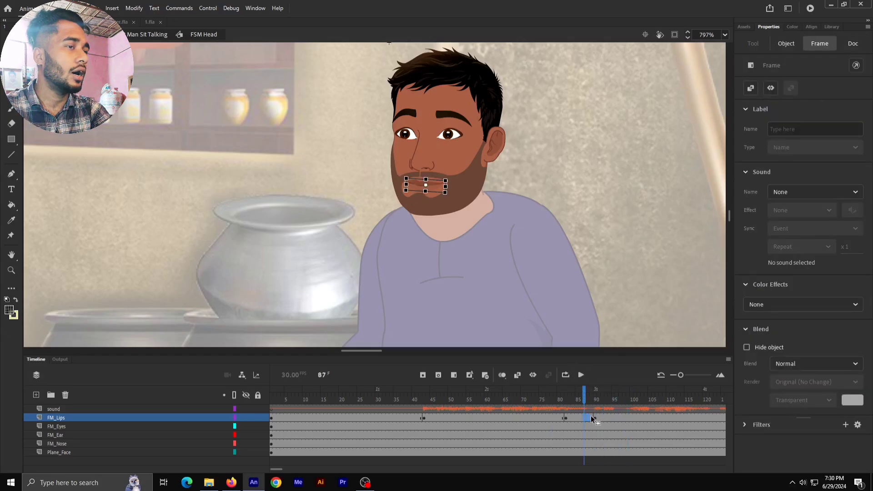
drag(613, 418, 614, 418)
drag(609, 396, 584, 394)
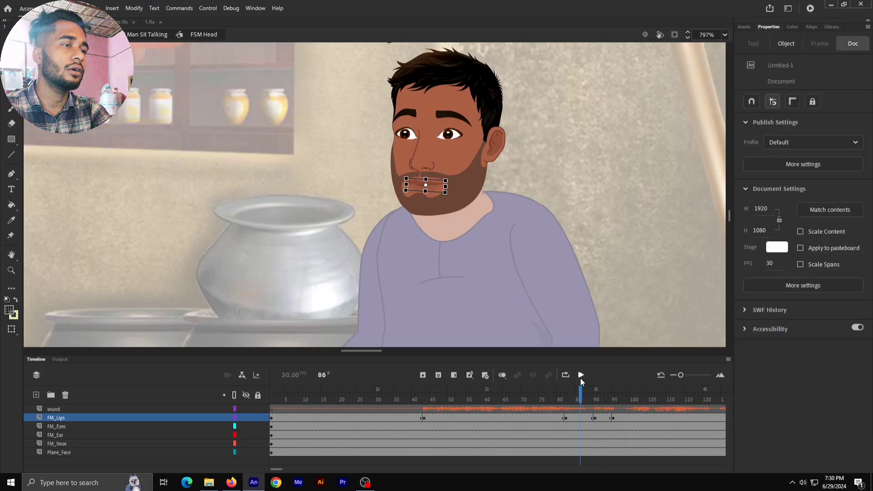
click(580, 377)
click(580, 376)
Step: Compare the looping settings of the talking lips at frame 58 with those of the closed-mouth lips at frames 82 and 84
drag(655, 400, 406, 418)
click(406, 418)
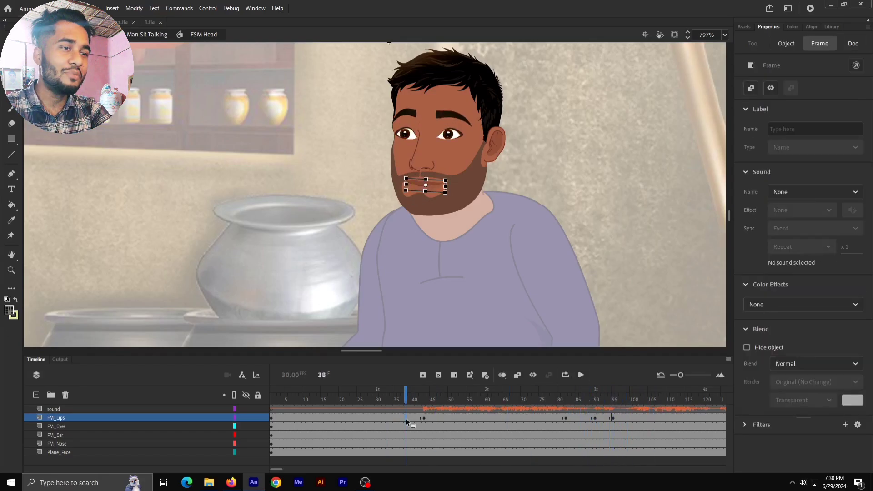
drag(583, 396, 566, 399)
click(566, 418)
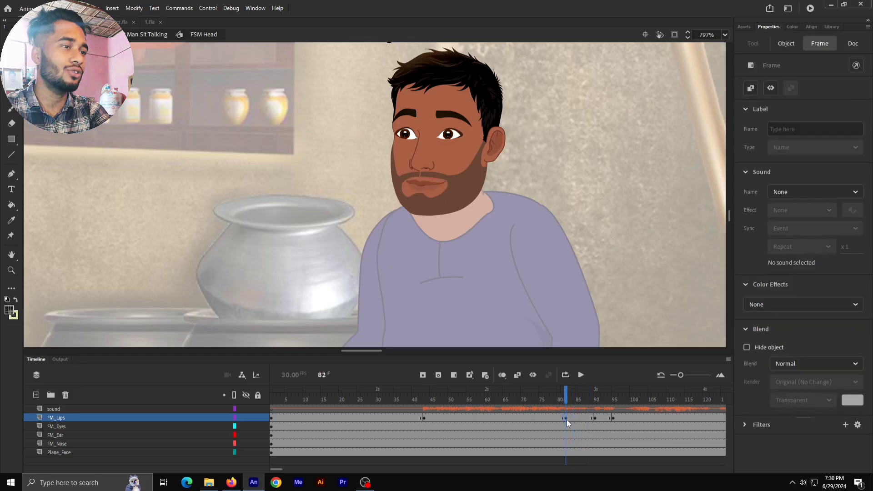
click(783, 41)
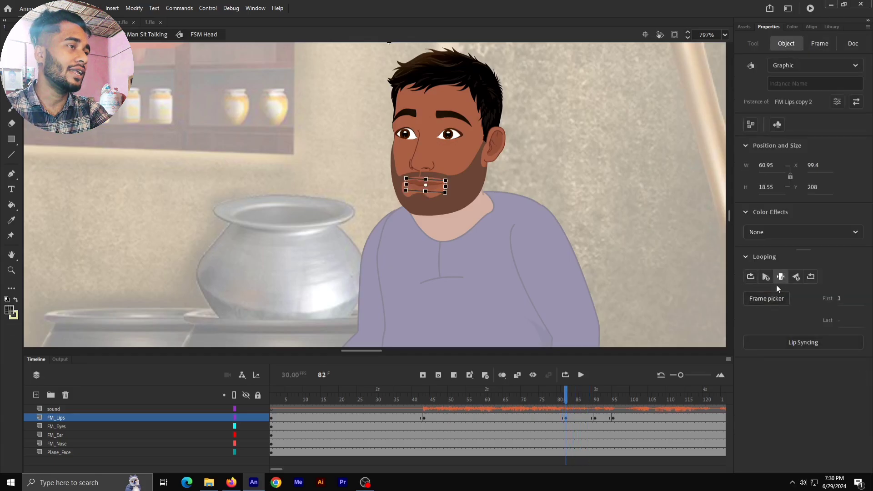
click(479, 417)
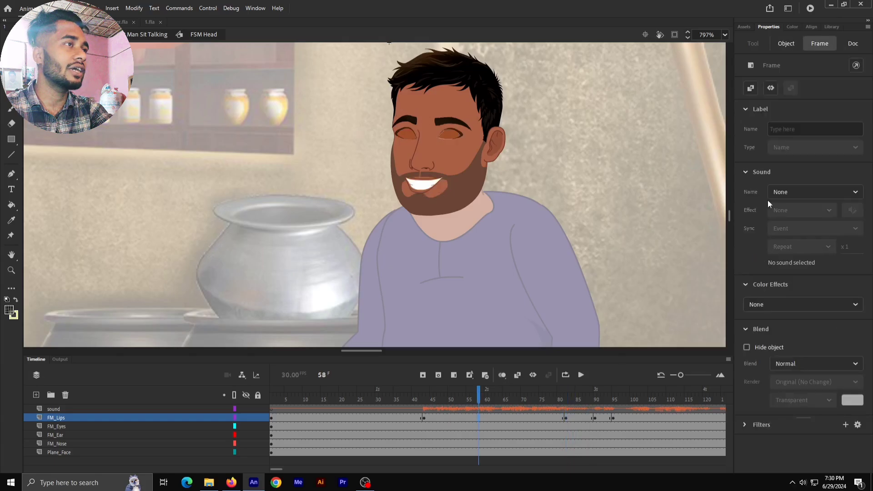
click(786, 43)
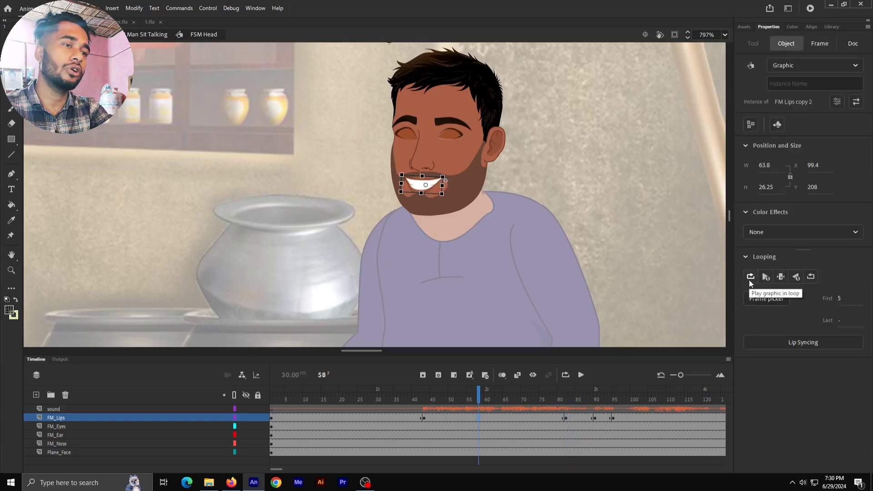
click(573, 417)
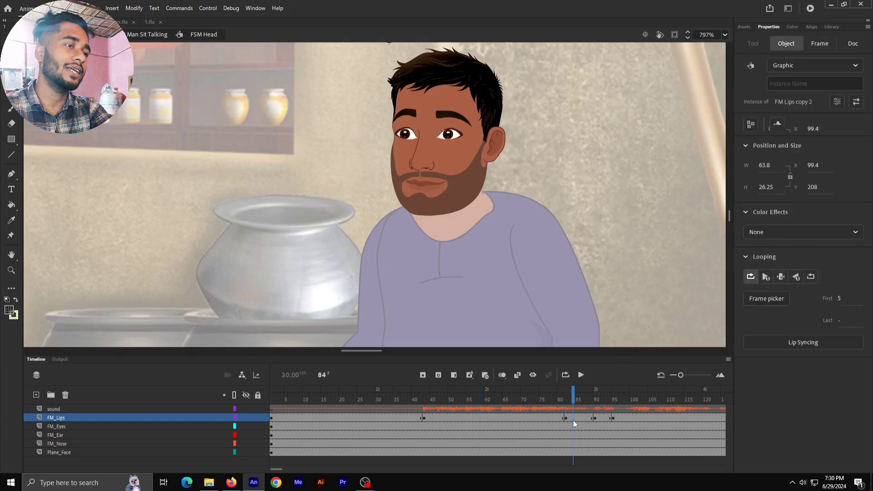
click(786, 43)
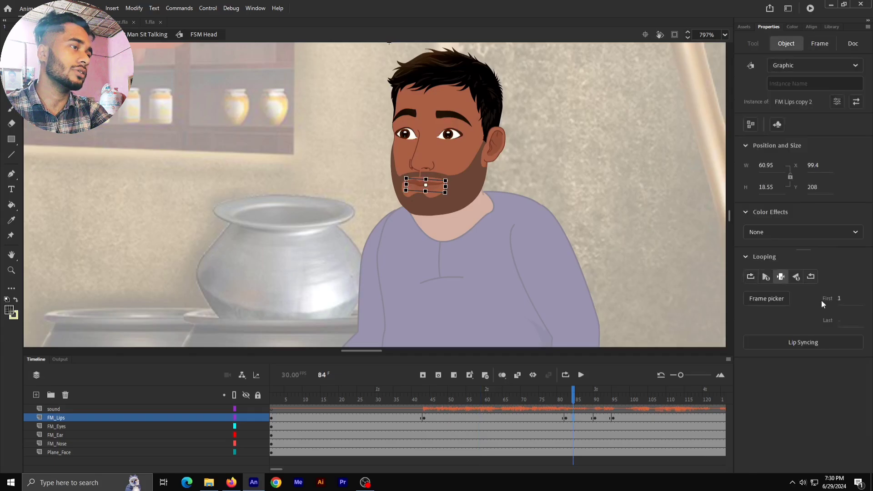
click(780, 277)
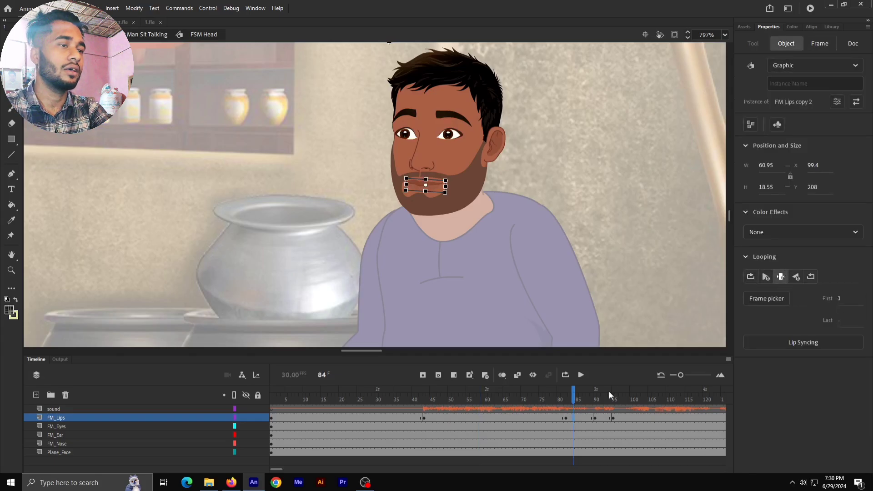
Step: Play back the lip-sync from frame 85 and insert a keyframe at frame 100 on FM_Lips
mouse_move(571, 394)
mouse_down()
mouse_move(599, 408)
mouse_move(576, 397)
mouse_up()
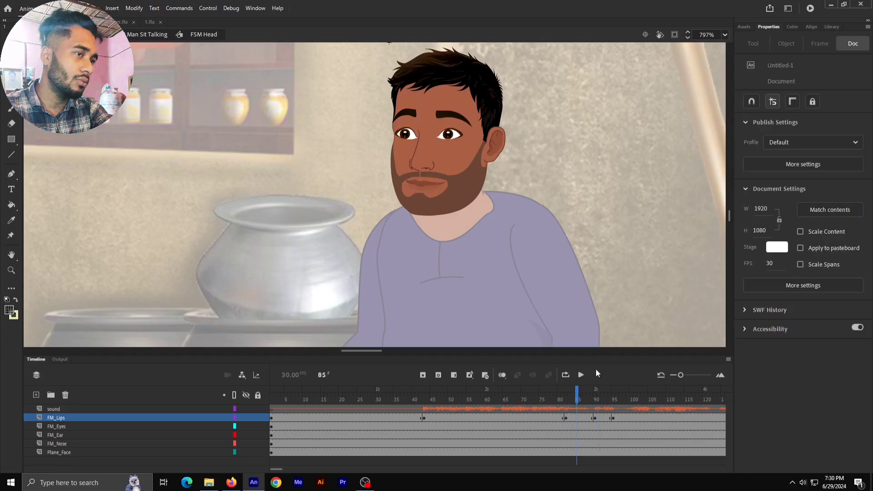
click(581, 375)
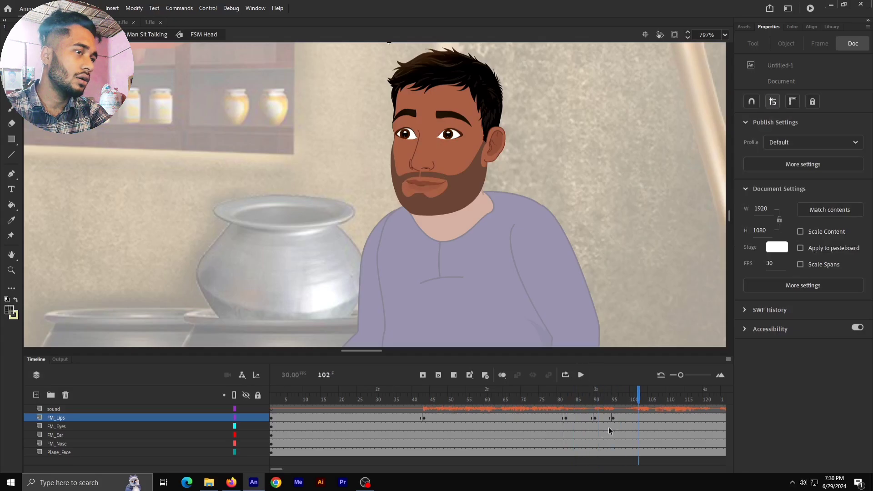
click(631, 419)
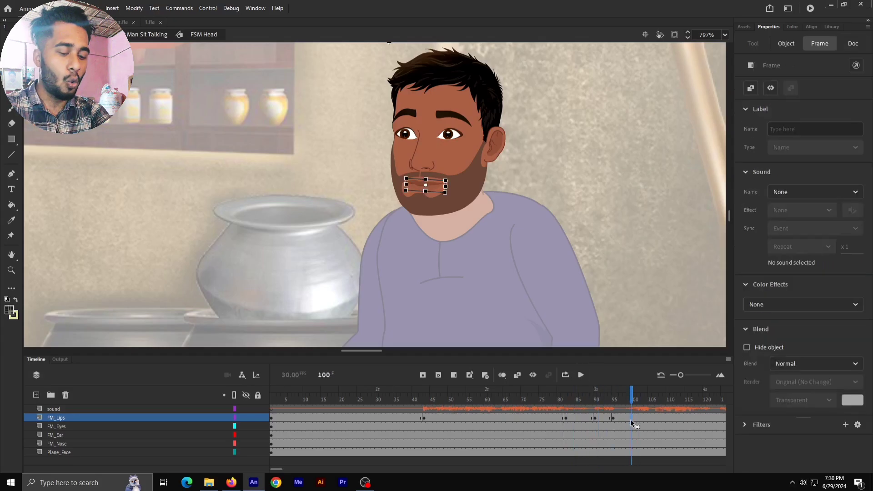
key(F6)
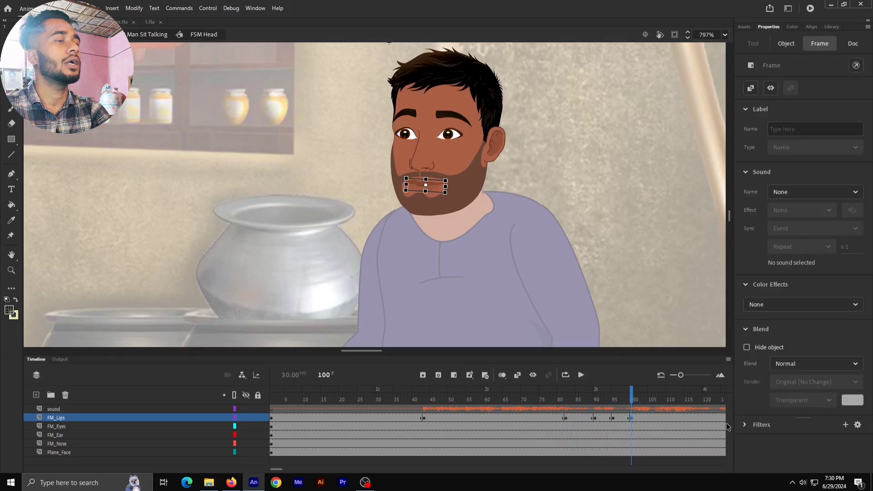
Step: Set the lips at frame 100 to loop with first frame 11 and play back from there
click(786, 44)
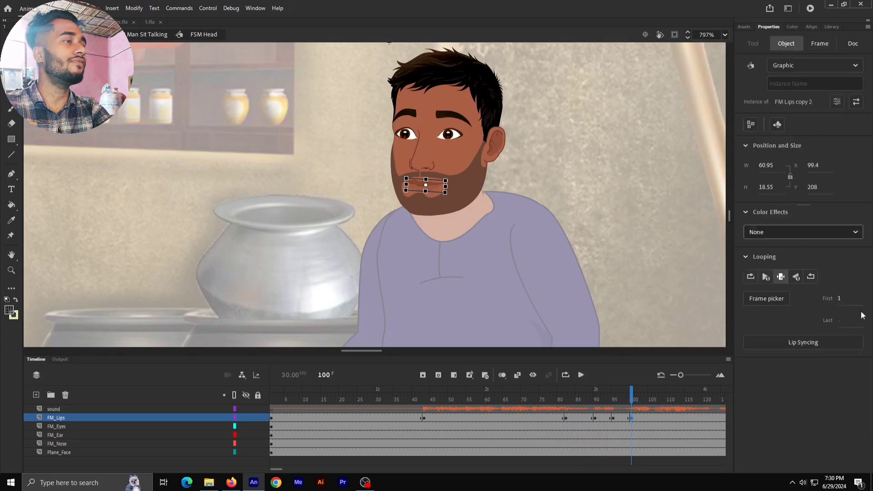
click(841, 298)
text(1)
key(Return)
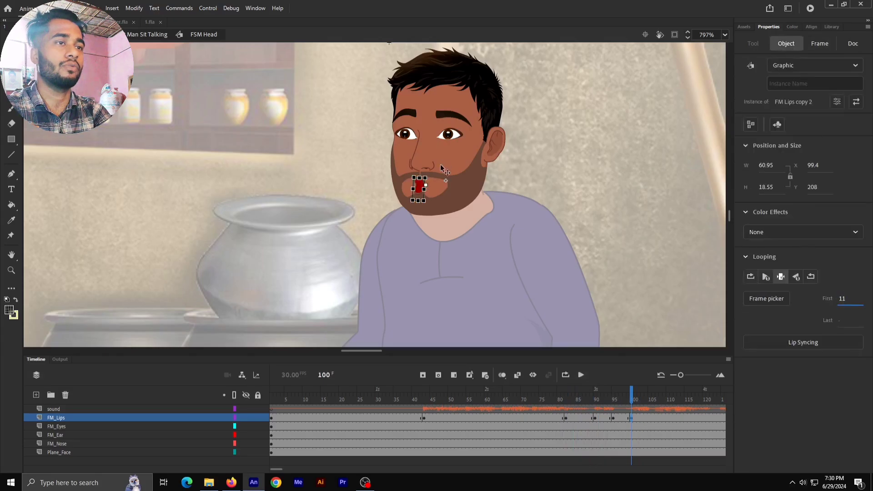
click(751, 276)
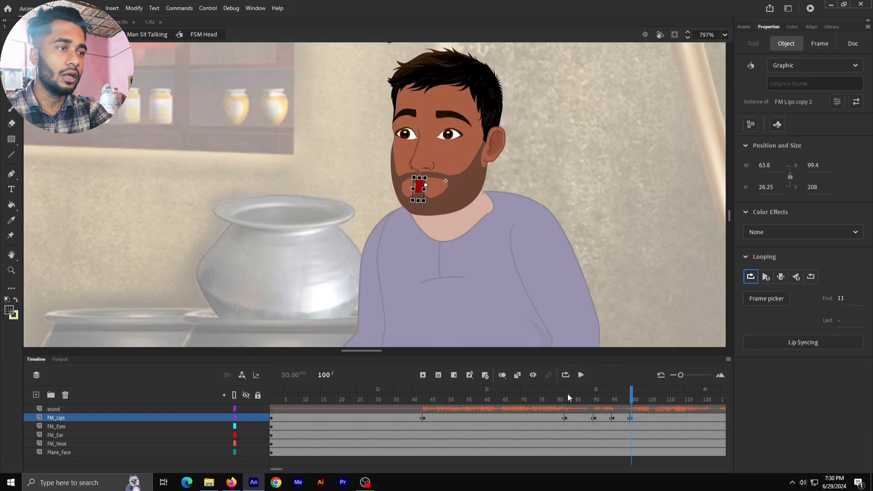
click(580, 376)
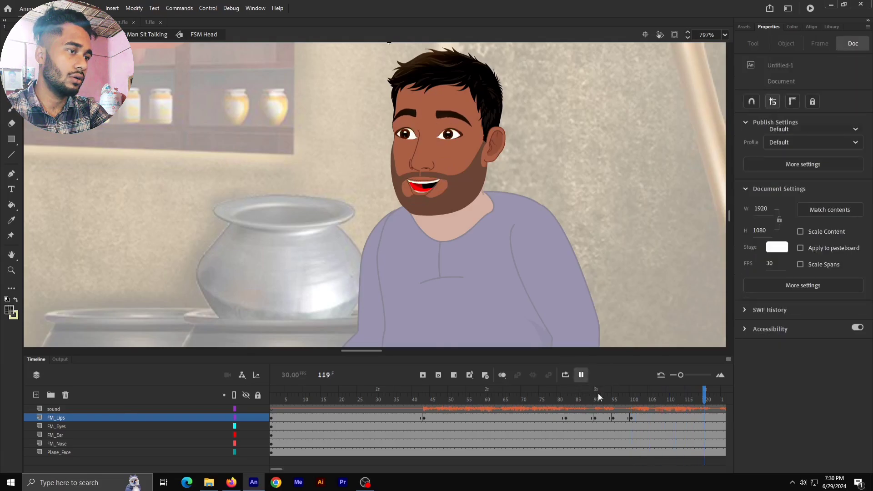
Step: Copy the closed-mouth lips from frame 98 into a keyframe at frame 120 on FM_Lips and play back from there
click(624, 418)
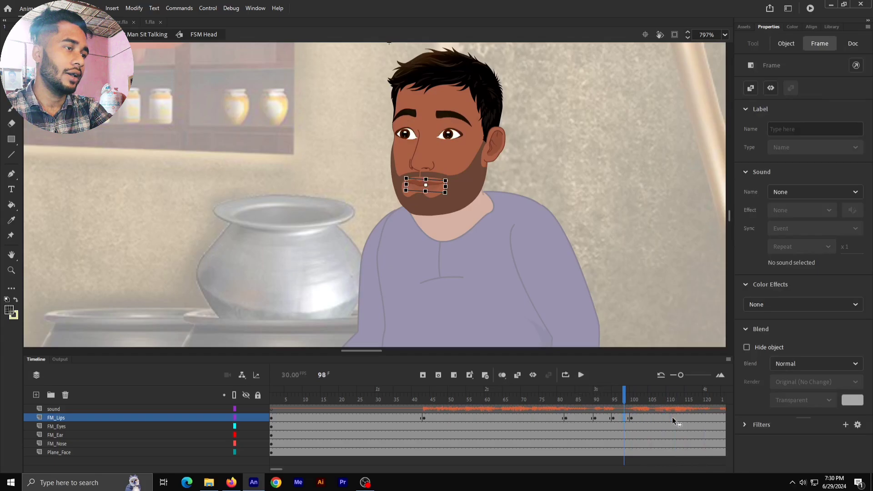
mouse_move(704, 401)
mouse_down()
mouse_move(712, 400)
mouse_move(681, 400)
mouse_move(707, 401)
mouse_up()
click(579, 377)
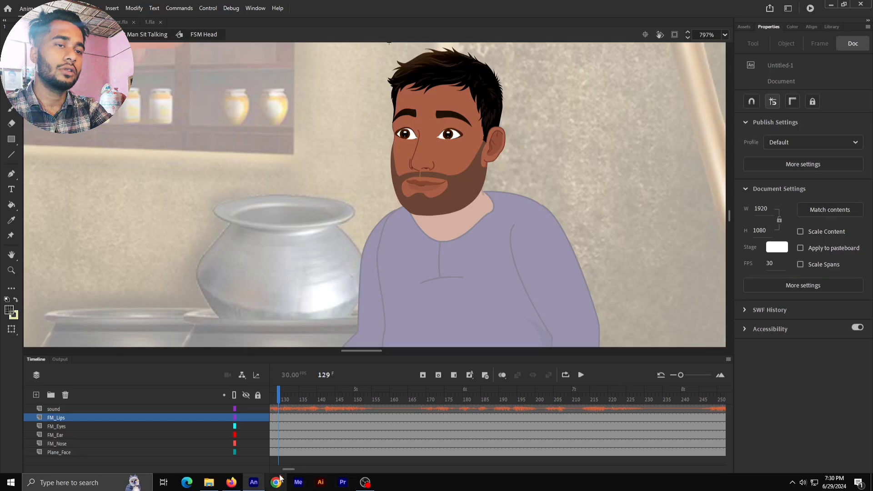
Step: Copy the talking lips from frame 74 into a keyframe at frame 125 on FM_Lips
drag(287, 468, 283, 468)
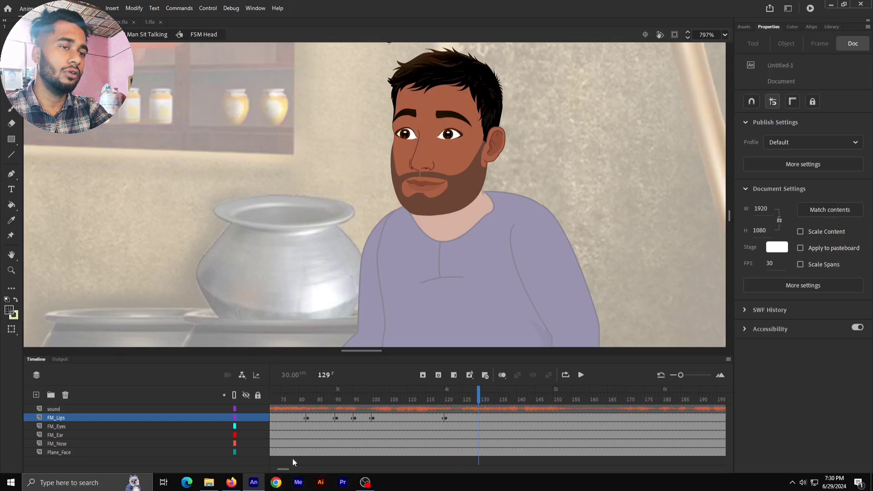
click(279, 418)
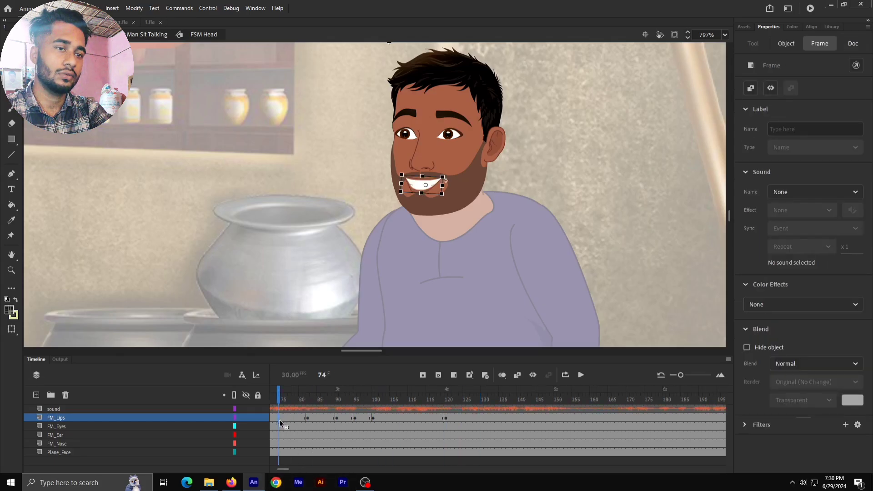
click(460, 418)
Step: Copy the closed-mouth lips from frame 123 into a keyframe at frame 152 on FM_Lips and play back from frame 124
click(452, 418)
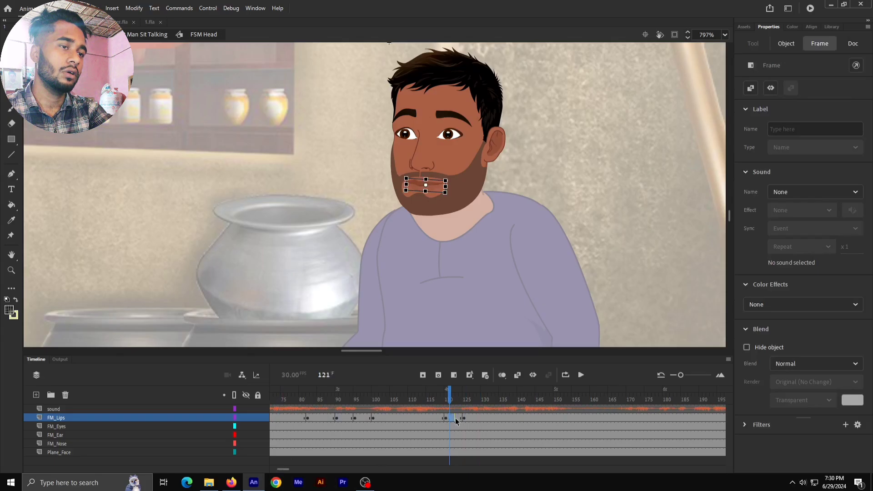
click(456, 417)
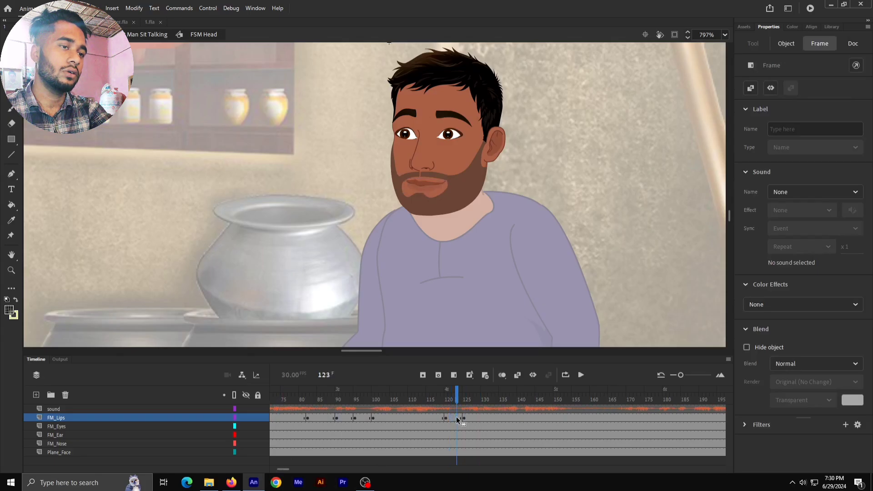
click(562, 417)
key(F6)
drag(497, 396, 464, 396)
click(459, 394)
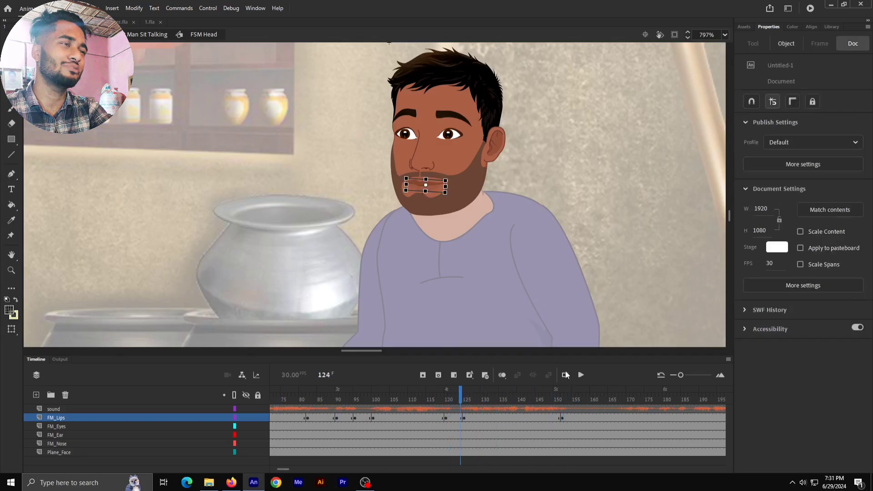
click(580, 374)
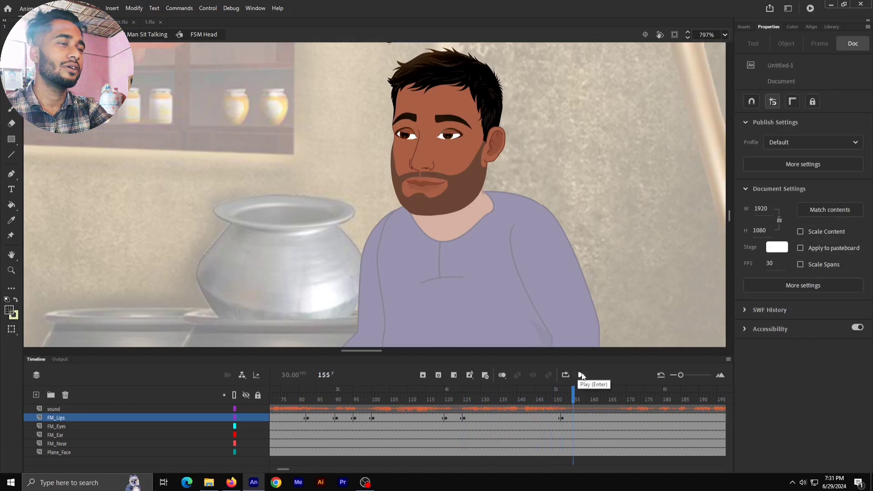
click(580, 375)
click(586, 374)
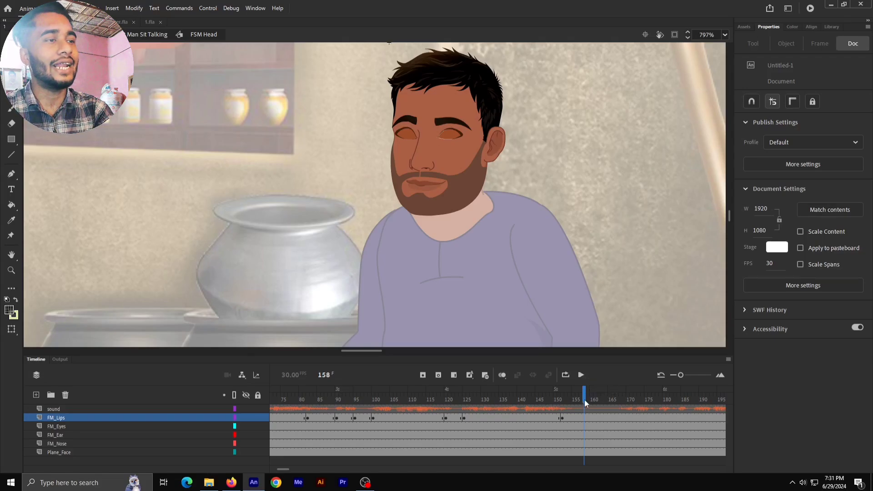
click(573, 417)
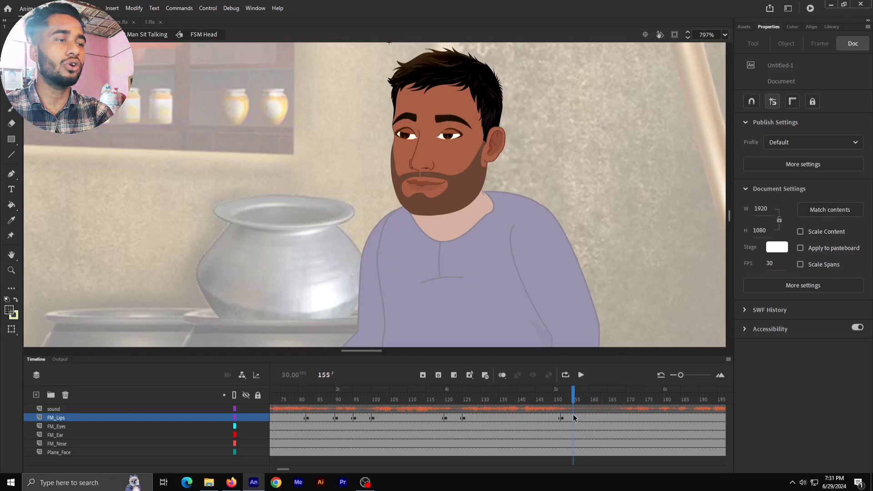
click(786, 44)
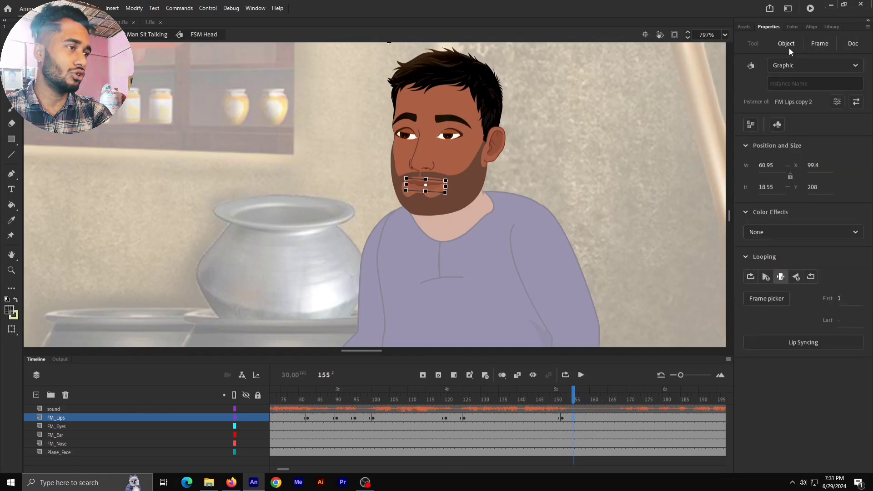
click(817, 344)
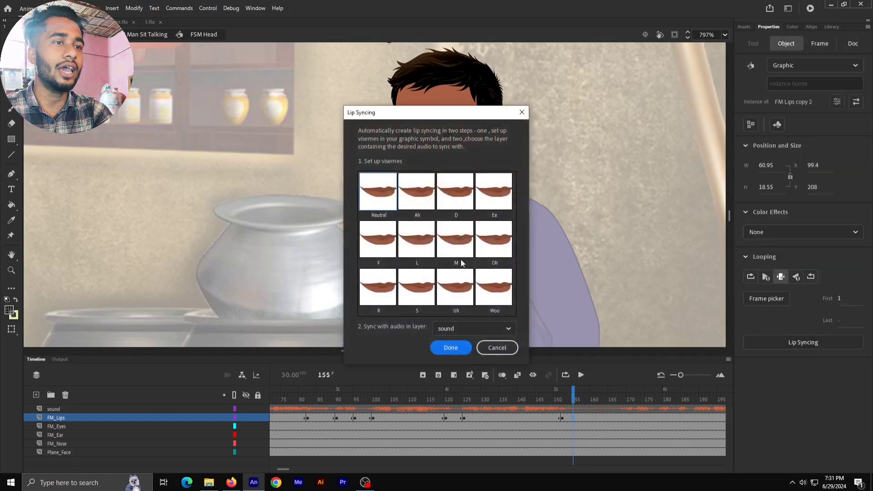
click(455, 330)
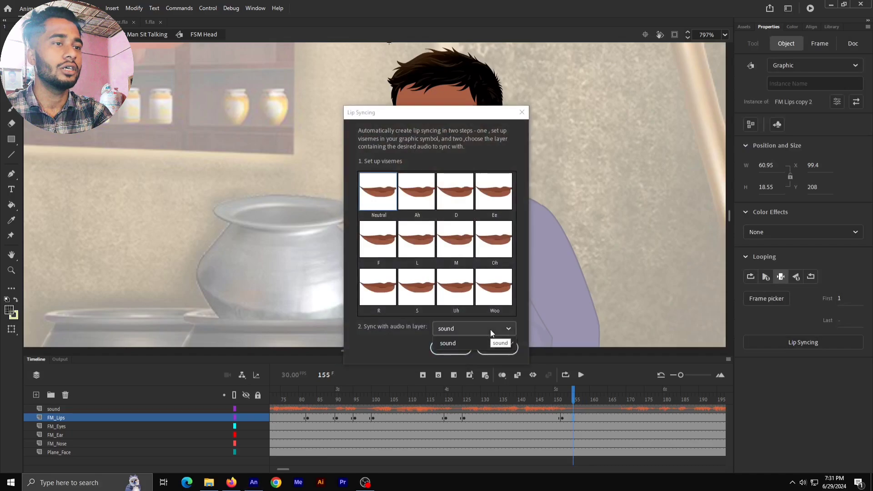
click(453, 347)
click(411, 206)
click(499, 287)
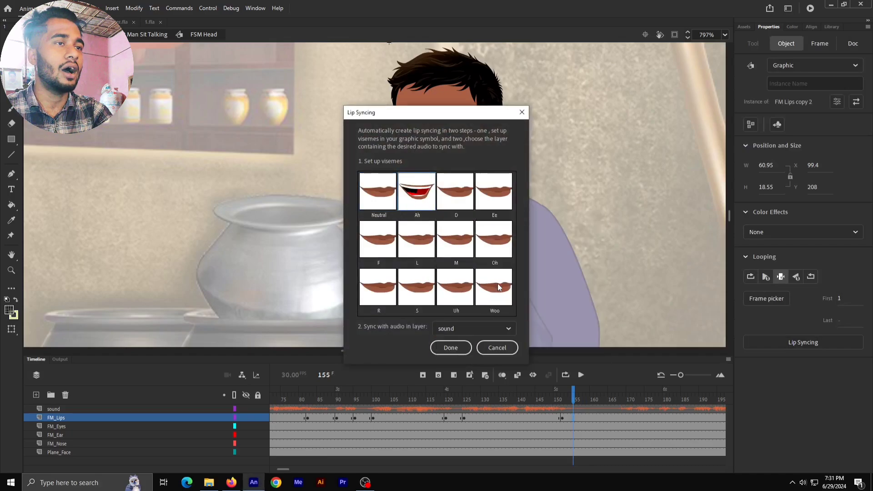
click(462, 191)
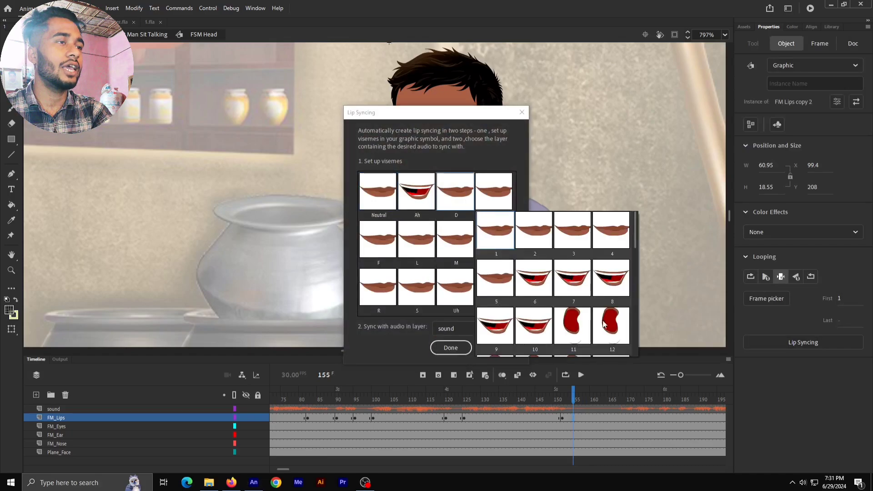
drag(635, 243, 635, 266)
click(600, 289)
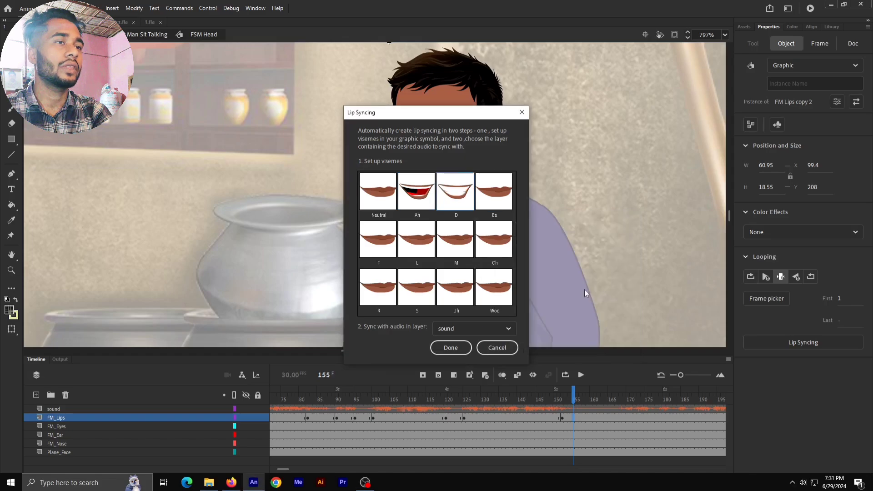
click(499, 203)
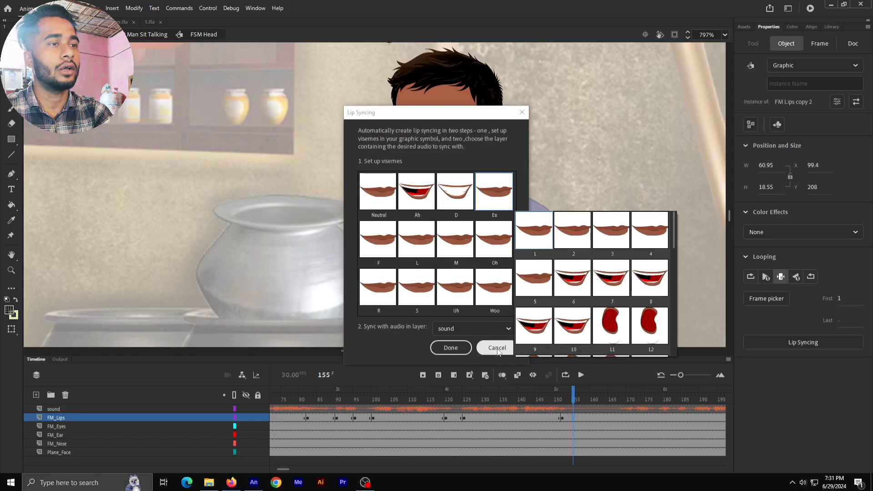
click(497, 351)
click(496, 348)
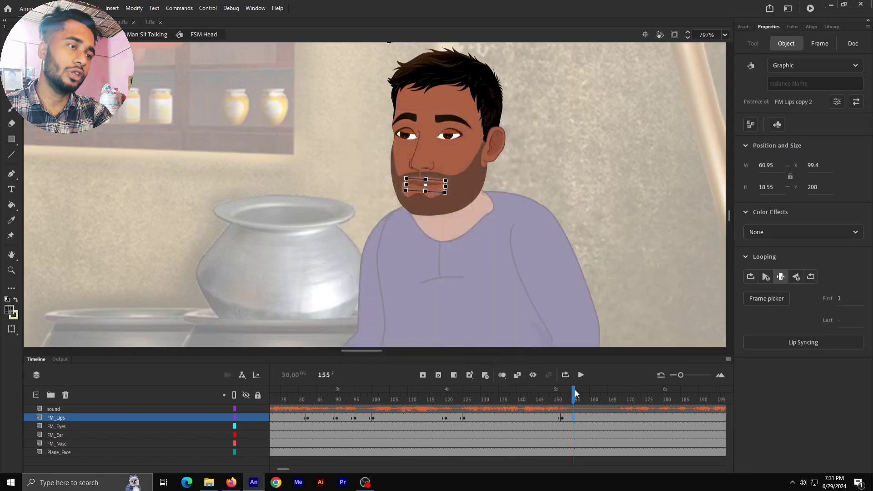
Step: Return to the Fat Man Sit Talking symbol and place 2.wav on a new layer above FSM_Head
drag(572, 394, 554, 392)
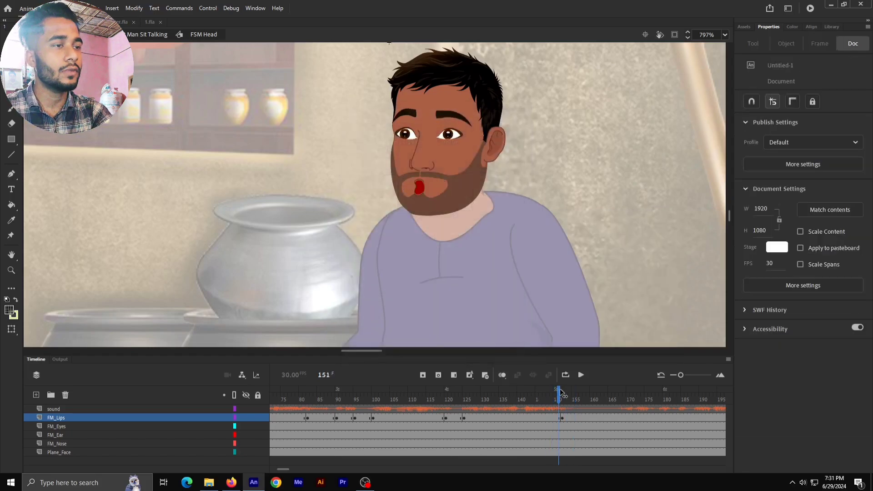
click(592, 218)
double_click(592, 219)
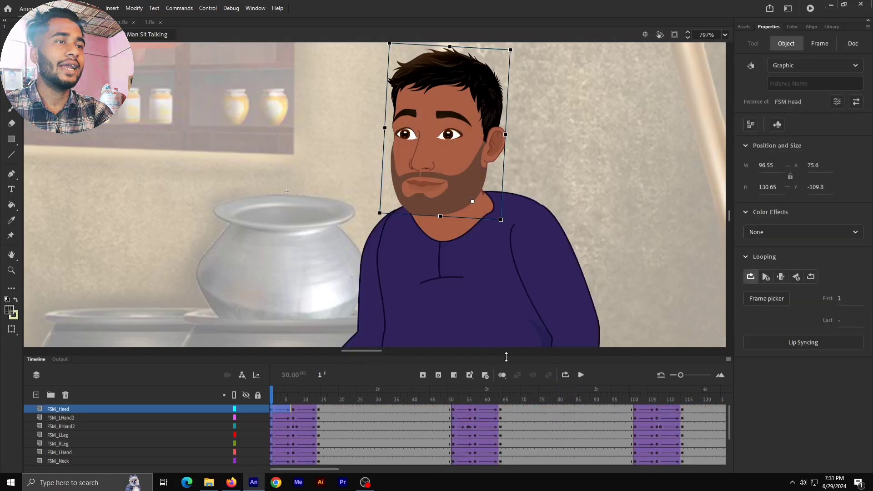
drag(506, 357, 500, 313)
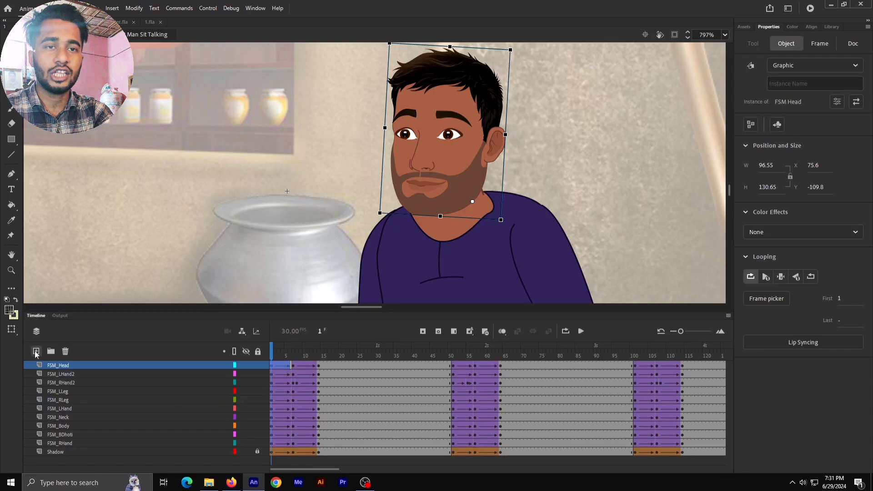
click(36, 351)
click(832, 27)
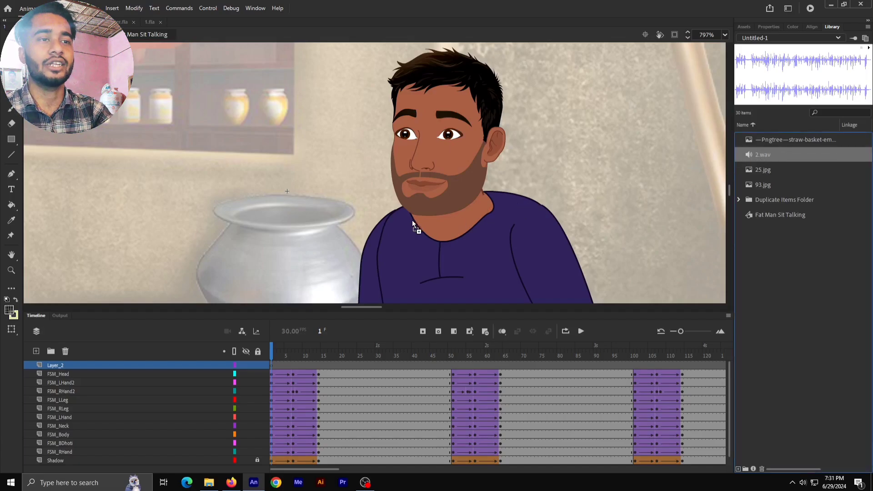
drag(412, 221, 412, 222)
Step: Rename the new audio layer as sound
double_click(69, 362)
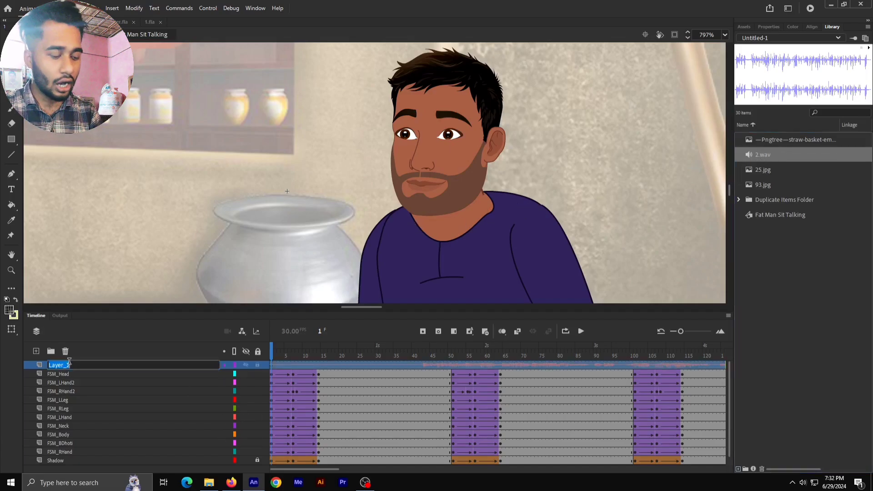
key(BackSpace)
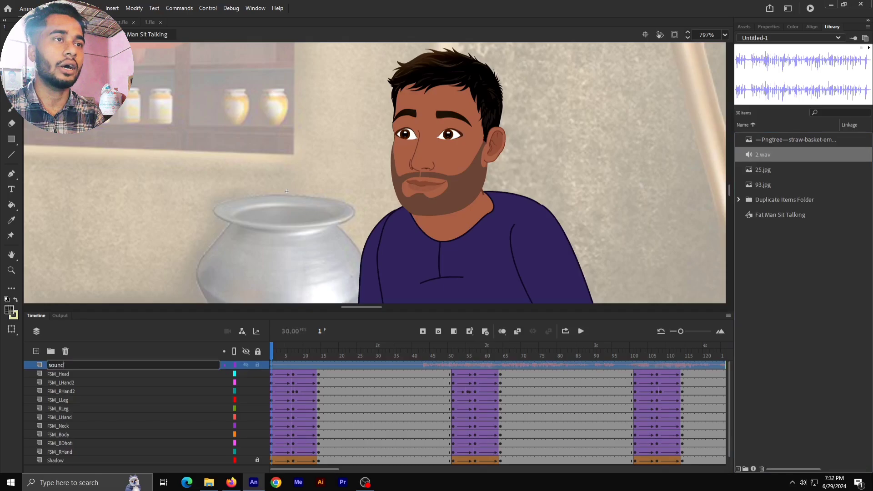
key(Return)
Step: Extend the sound layer and all body-part layers with frames up to frame 405
drag(312, 467, 395, 466)
drag(470, 364, 730, 490)
key(F5)
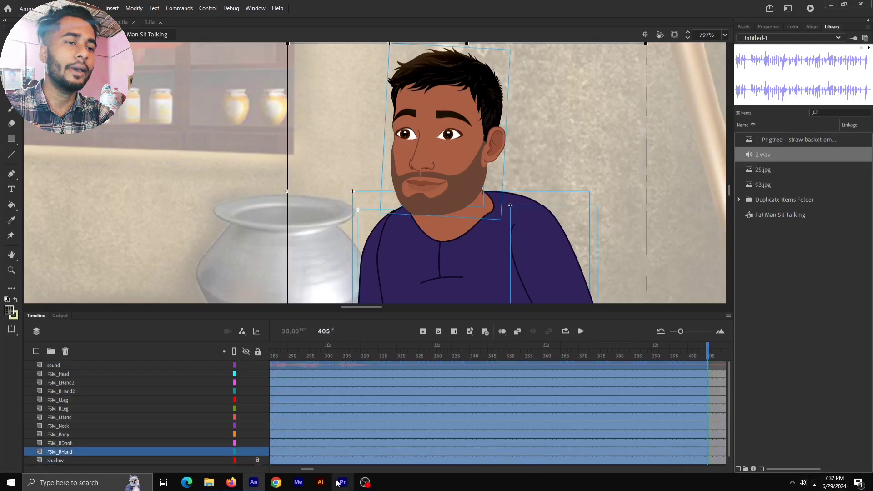
drag(310, 470, 260, 461)
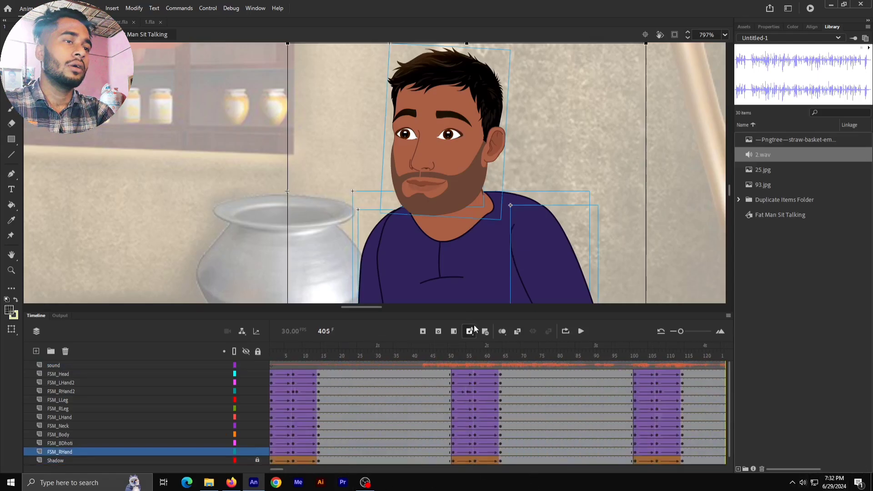
drag(478, 312, 477, 275)
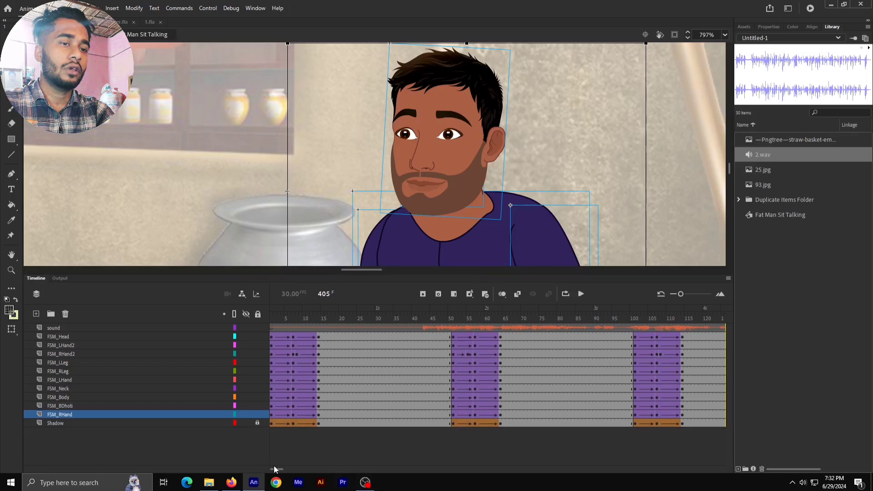
Step: Select frames 1 to 164 on all body-part layers from FSM_Head to Shadow and copy them
drag(274, 469, 319, 469)
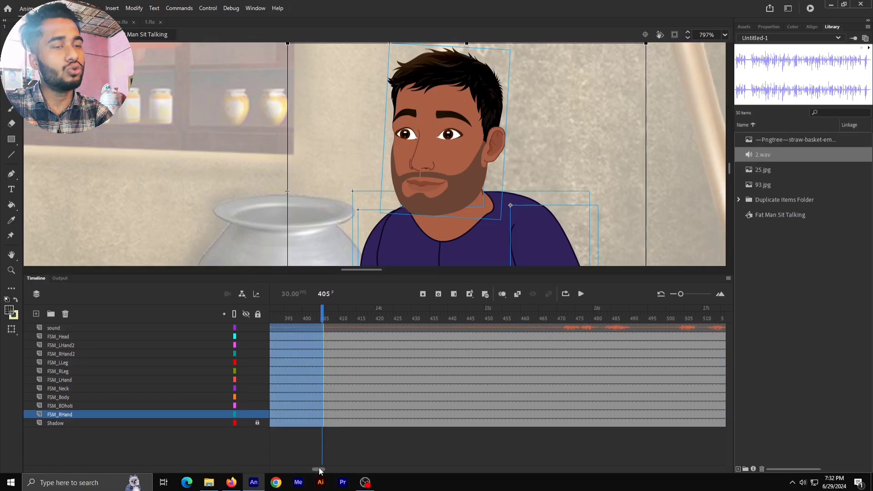
drag(320, 469, 249, 452)
click(397, 372)
click(395, 370)
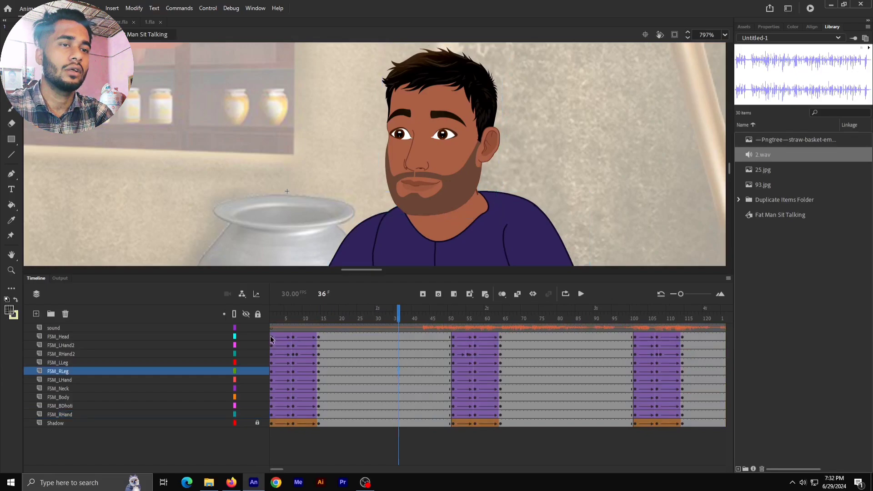
drag(271, 339, 662, 437)
right_click(650, 381)
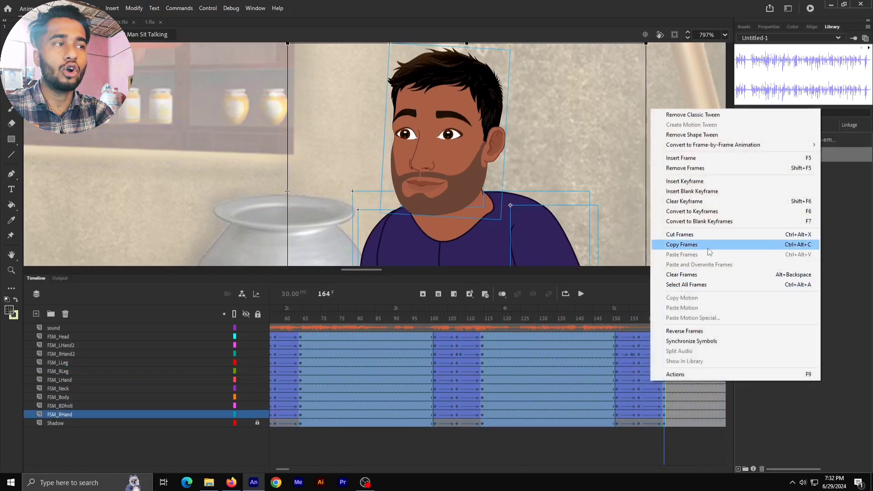
right_click(630, 404)
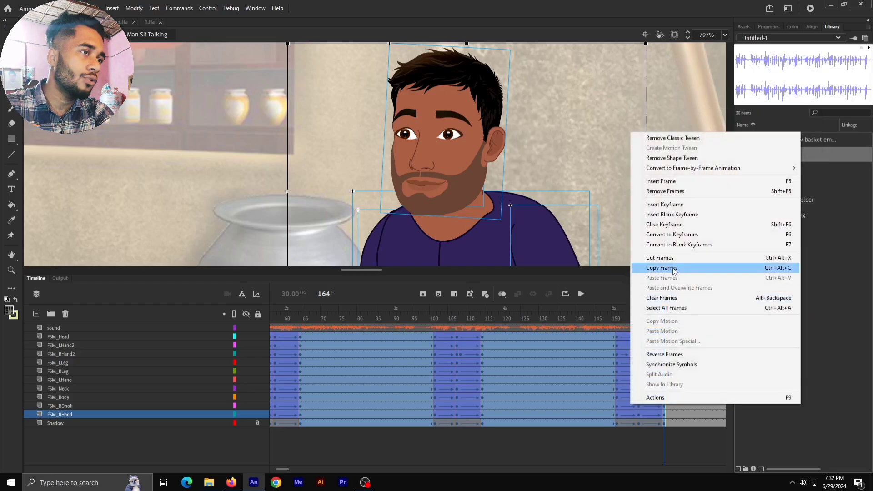
click(782, 269)
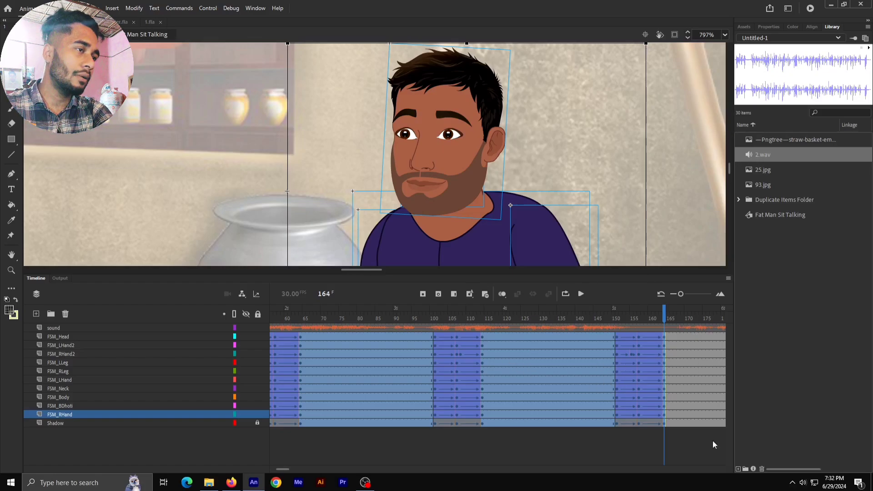
Step: Insert keyframes at frames 173 and 177 on all body-part layers
click(697, 336)
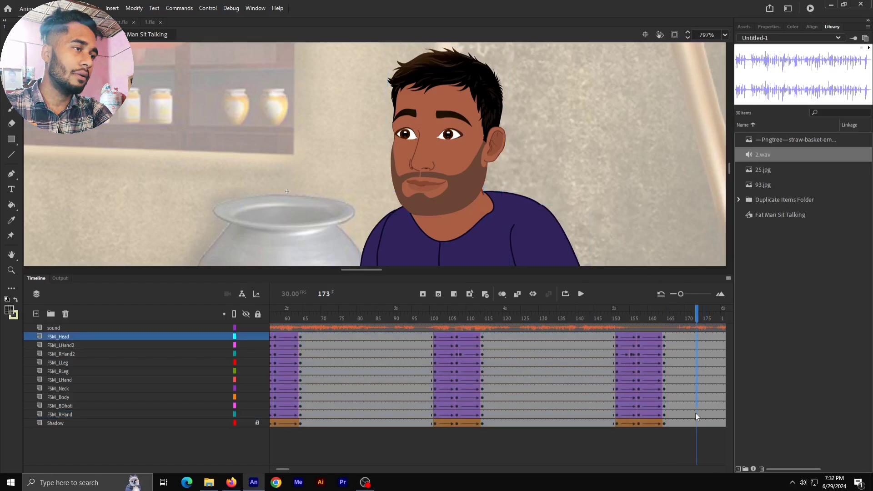
drag(695, 449, 694, 446)
key(F6)
drag(701, 315, 714, 318)
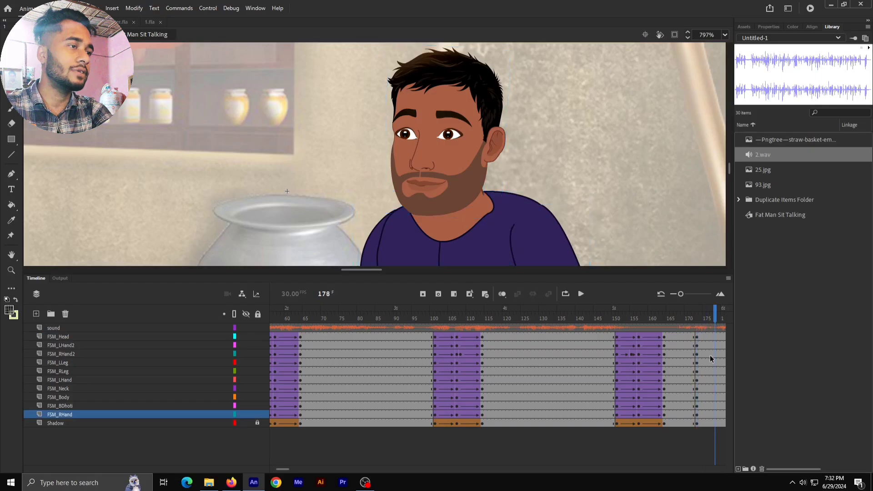
click(718, 345)
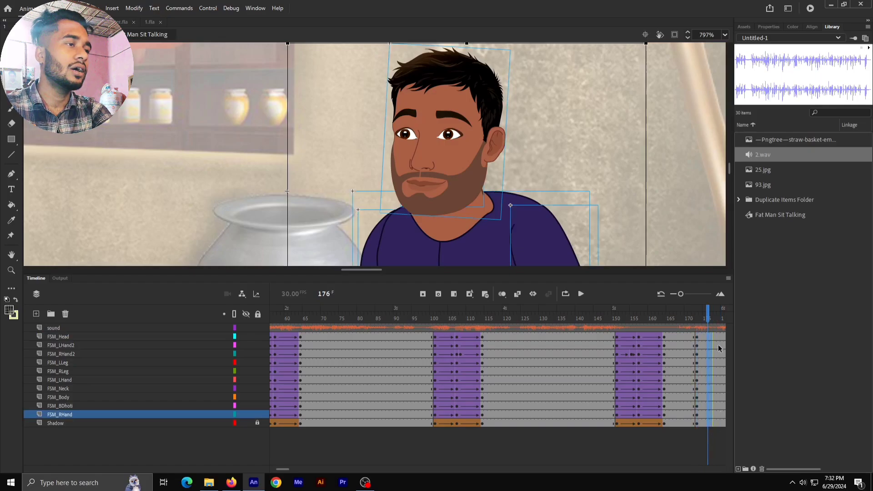
drag(710, 338, 710, 427)
key(F6)
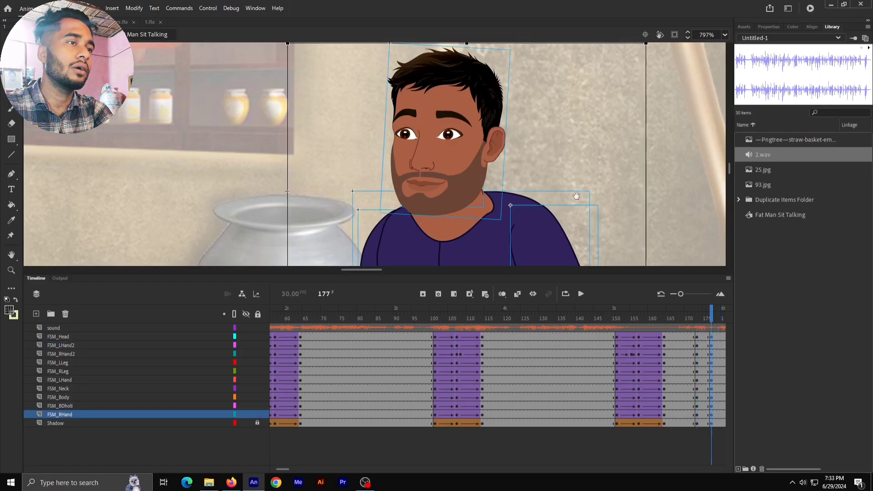
Step: Rotate the FSM_LHand upper arm slightly outward at frame 177
drag(584, 108, 566, 18)
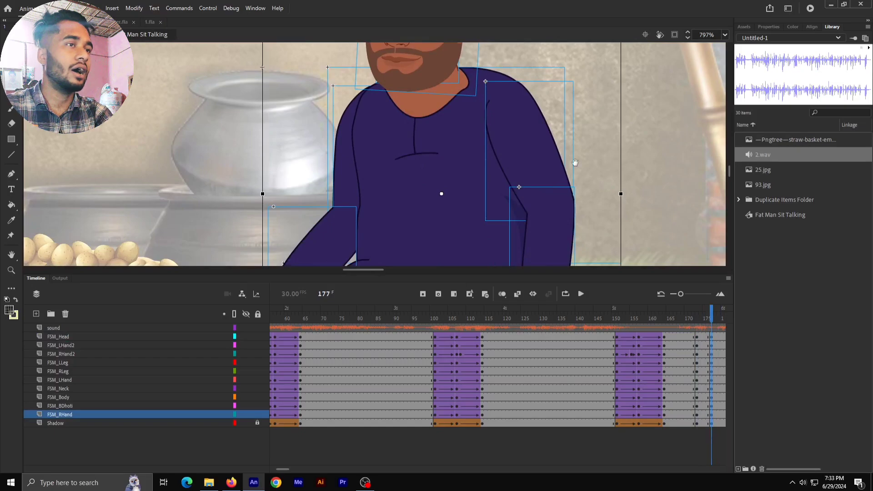
click(651, 177)
click(556, 176)
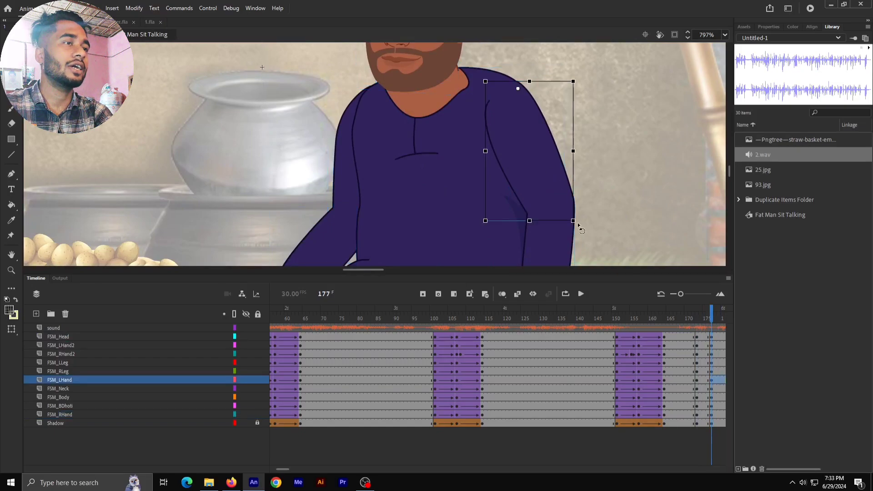
mouse_move(579, 227)
mouse_down()
mouse_move(561, 247)
mouse_move(568, 237)
mouse_up()
click(554, 244)
Step: Create classic tweens between frames 173 and 177 on all body-part layers and play back the arm movement
drag(700, 337, 700, 412)
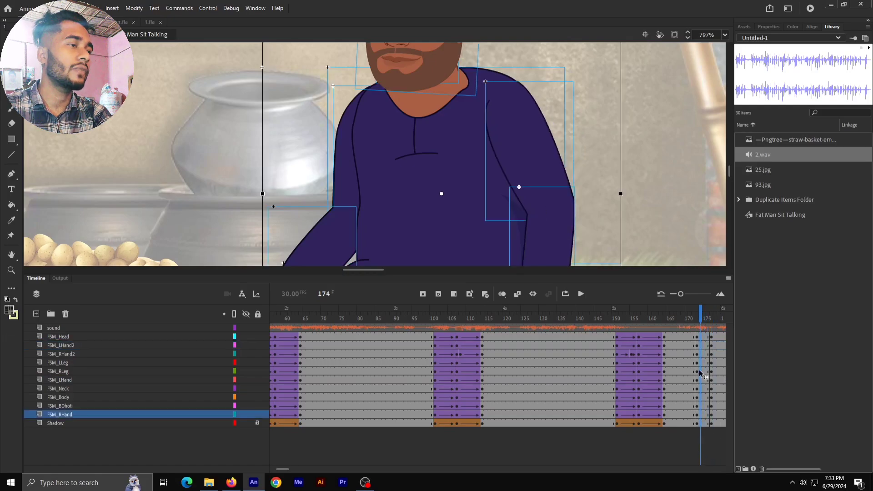
right_click(700, 374)
click(727, 114)
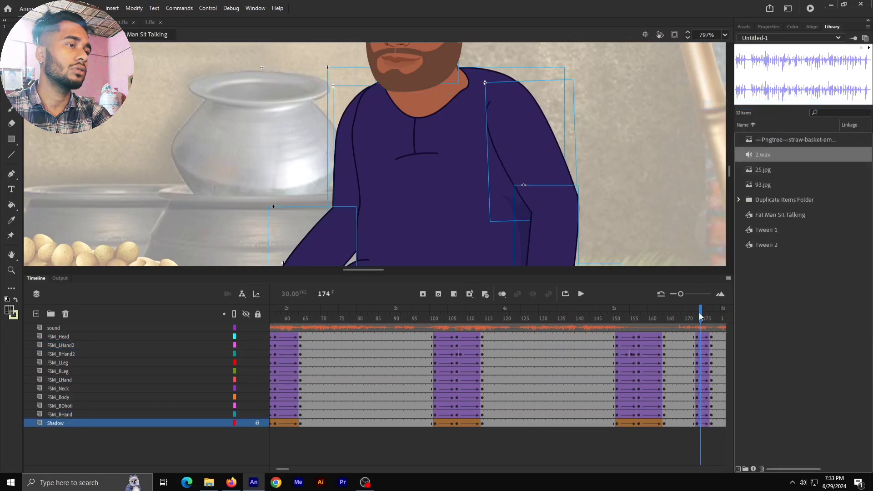
click(581, 294)
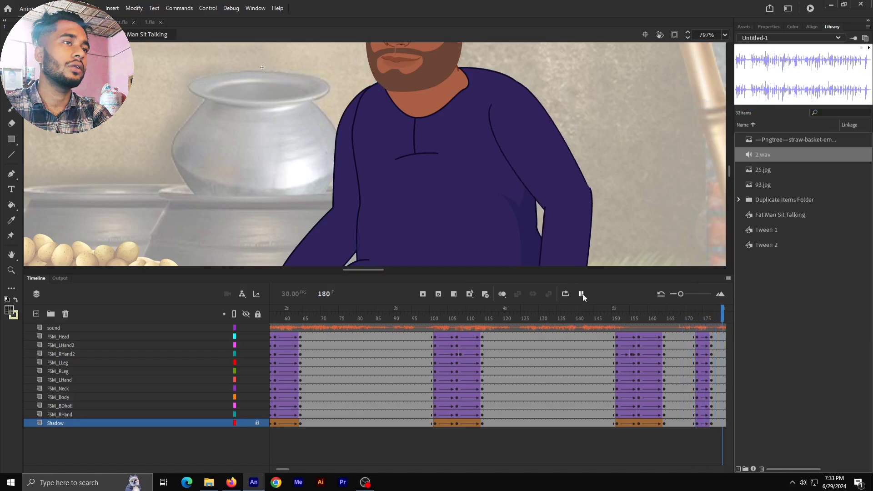
click(581, 294)
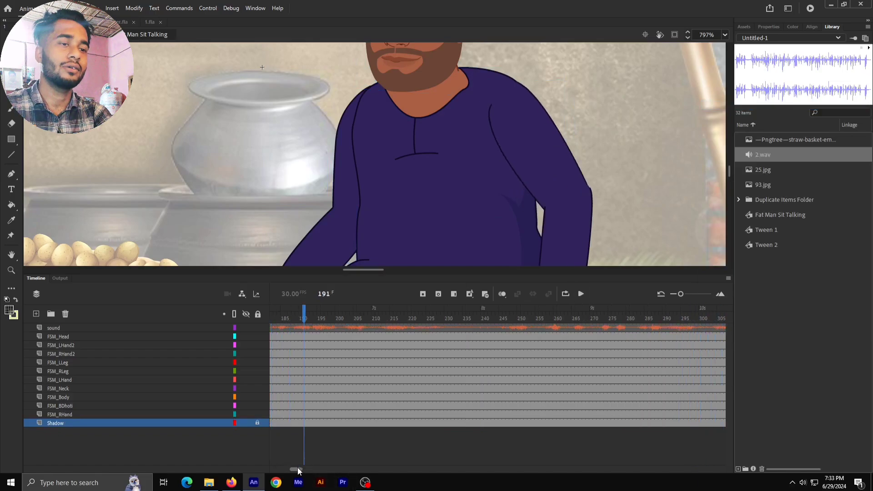
Step: Clear the keyframes at frames 173 and 177 on all body-part layers
drag(298, 467, 290, 468)
key(ctrl+minus)
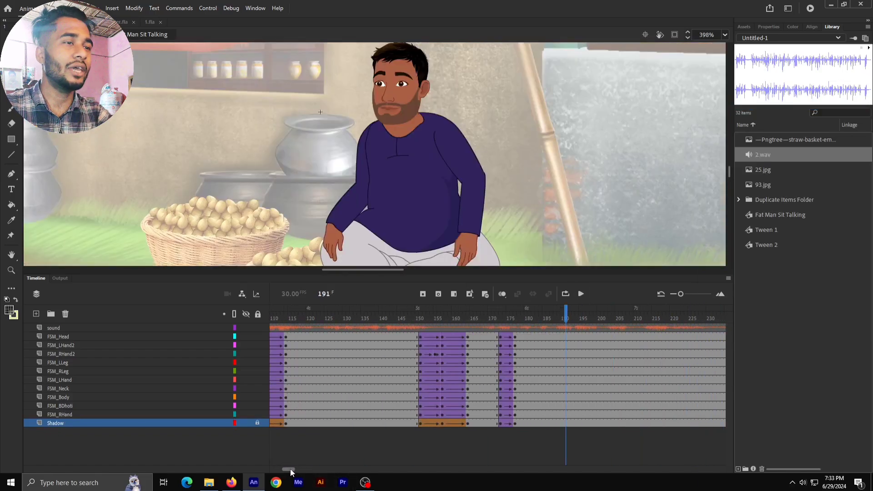
drag(494, 336, 555, 438)
key(shift+F6)
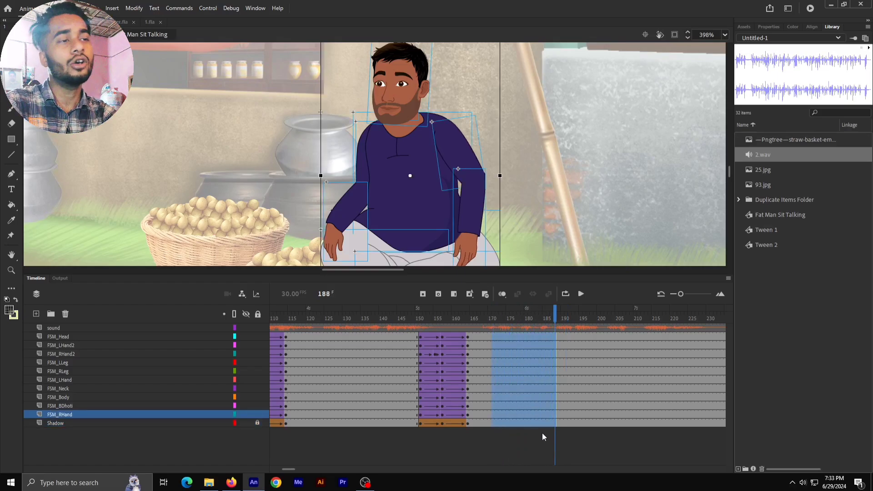
Step: Copy frames 1 to 164 of all body-part layers, from FSM_Head down to Shadow
drag(547, 314, 255, 435)
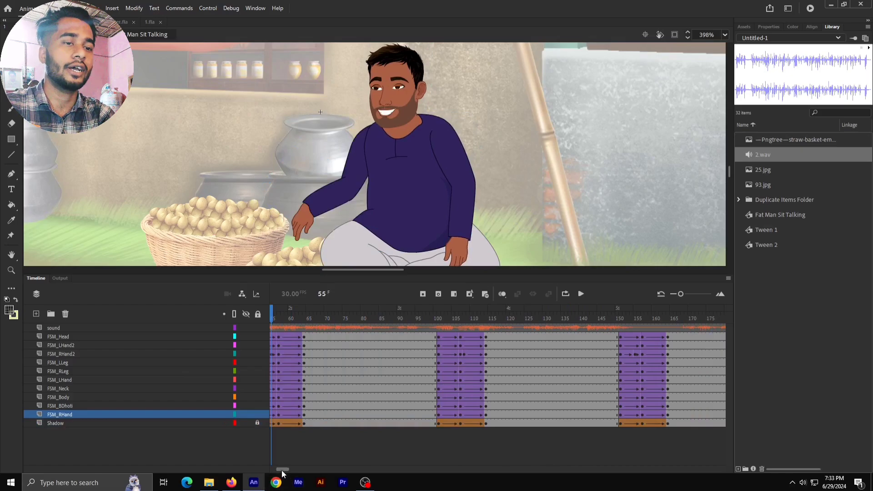
drag(282, 469, 265, 474)
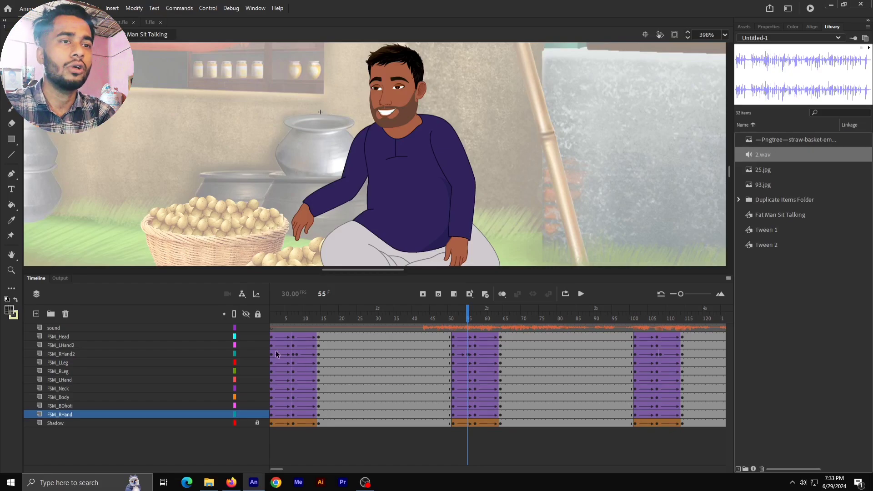
drag(272, 338, 701, 460)
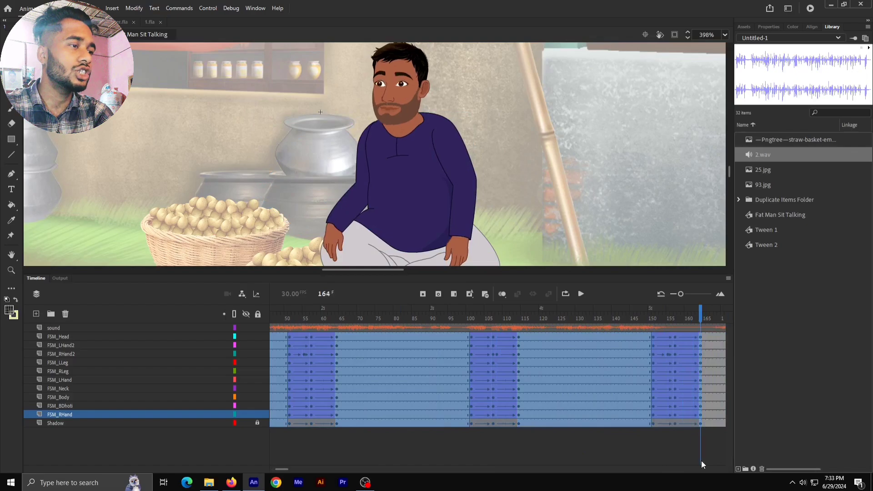
right_click(676, 394)
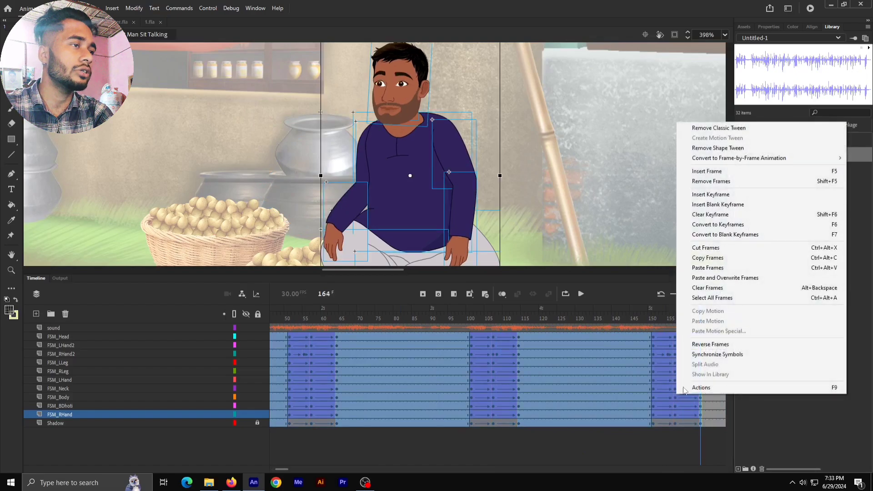
click(729, 261)
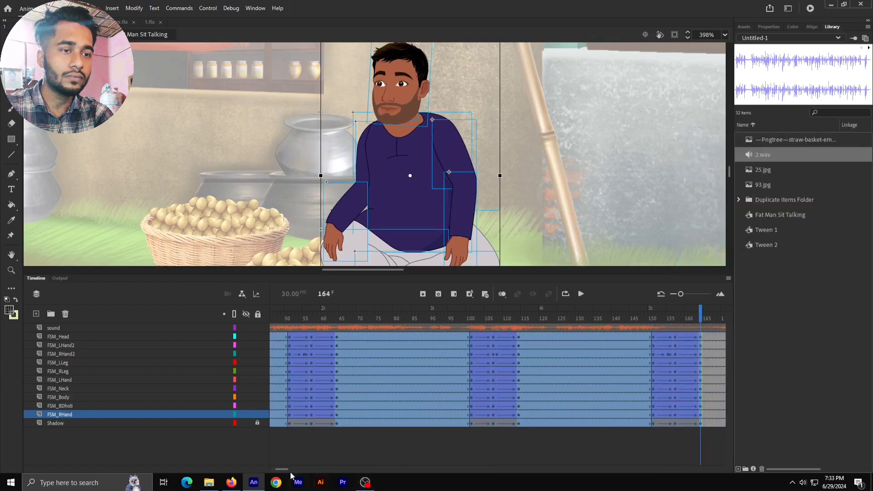
Step: Clear all keyframes between frames 5 and 167 on every body-part layer
drag(280, 469, 273, 471)
click(333, 462)
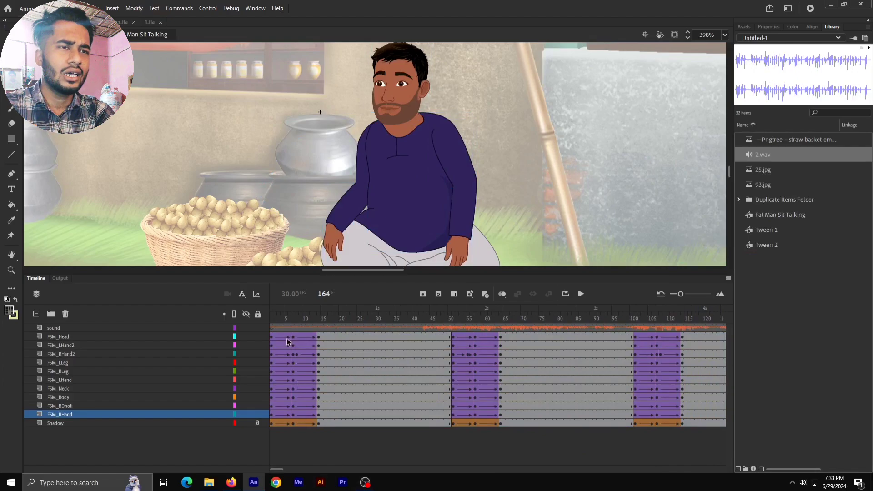
drag(286, 337, 693, 435)
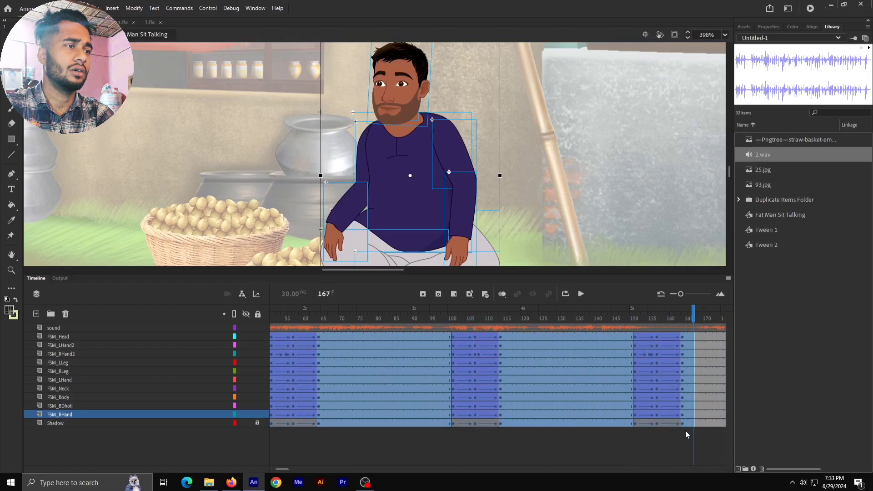
key(shift+F6)
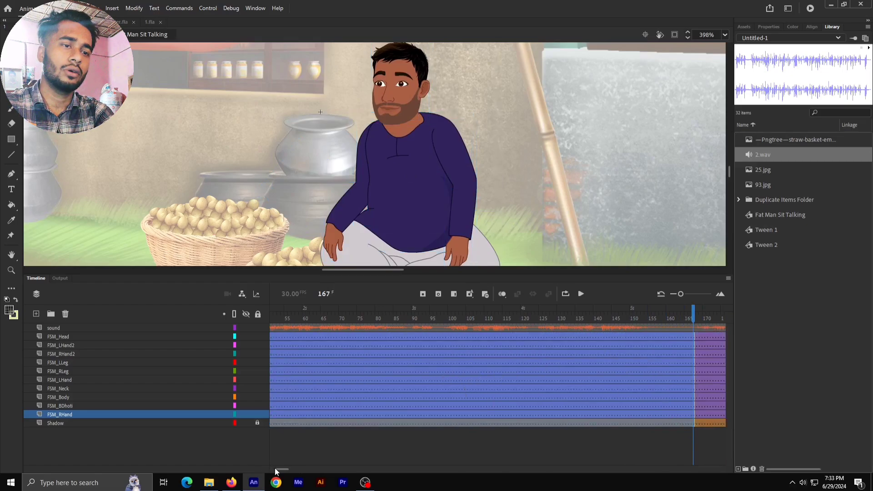
Step: Remove the classic tween from the cleared frames on all body-part layers
drag(275, 472, 269, 467)
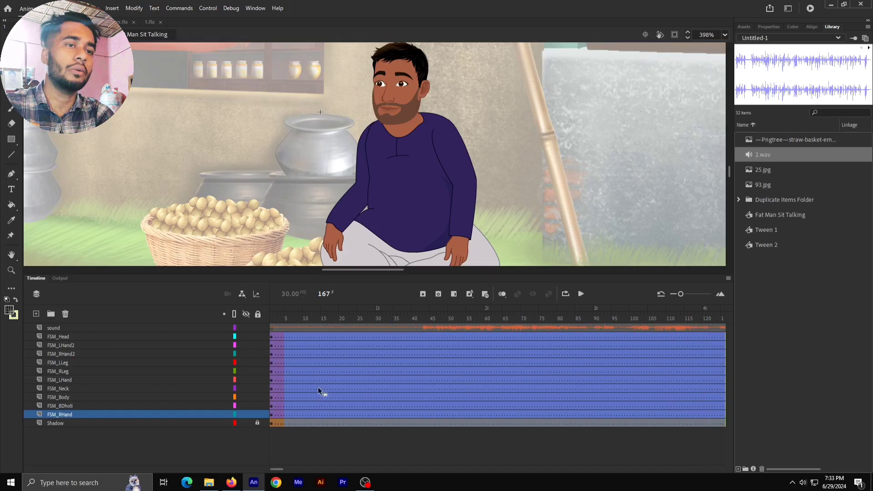
right_click(328, 359)
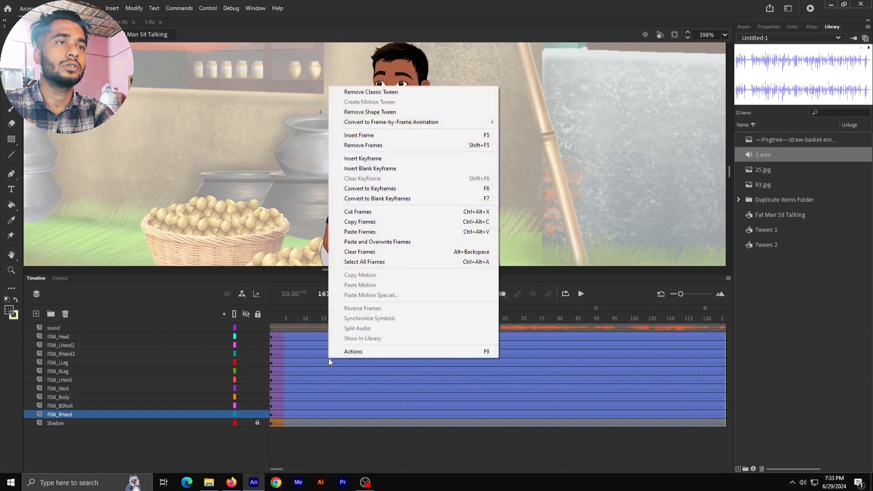
click(422, 92)
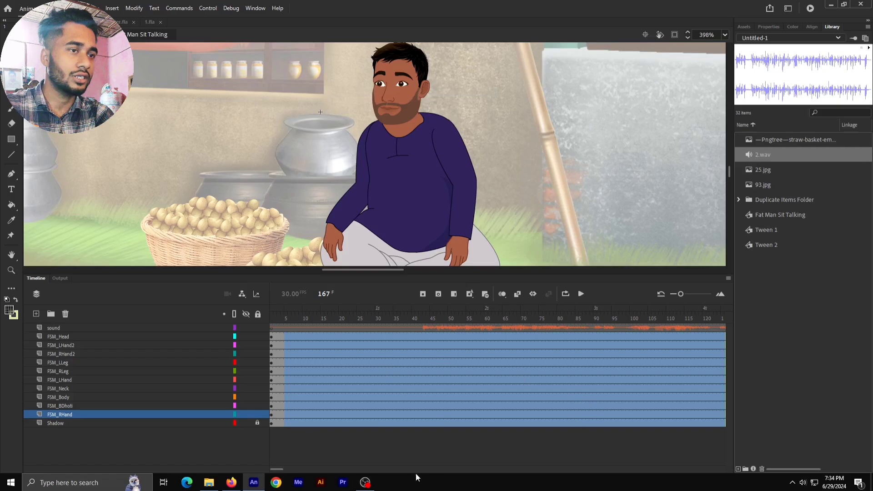
click(408, 431)
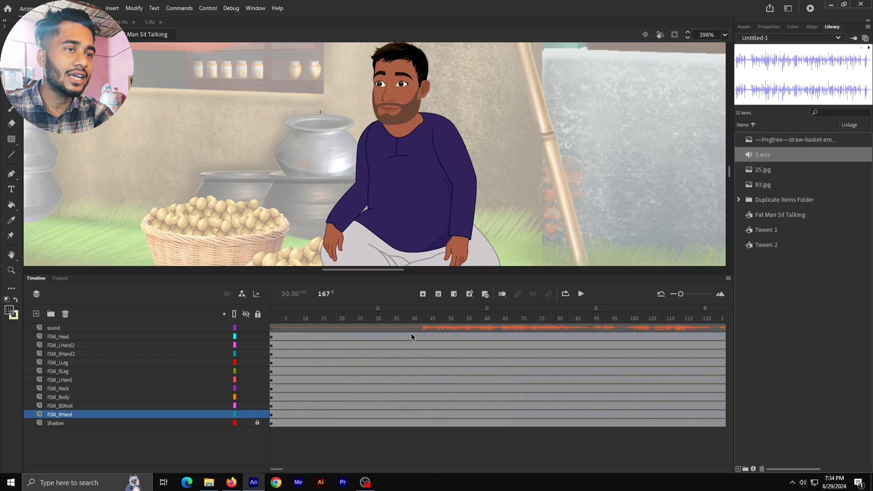
Step: Paste and overwrite the copied body-part frames starting at frame 39 on FSM_Head, and play back from near the start
click(410, 339)
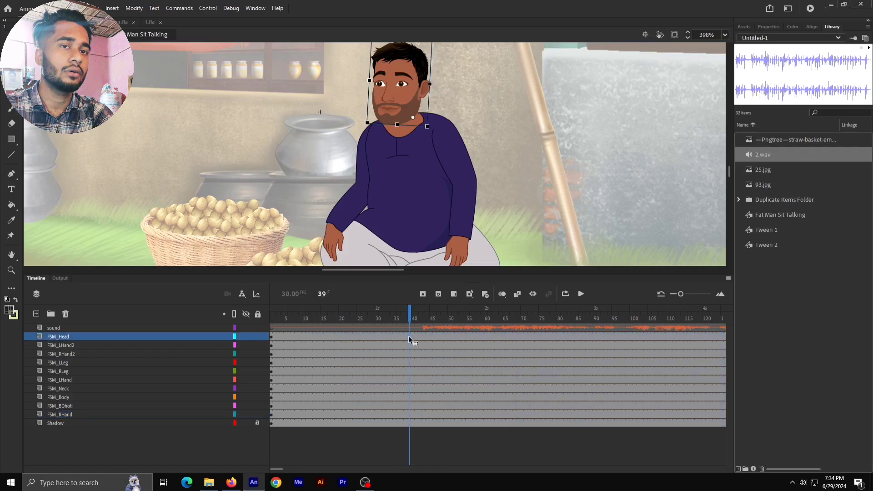
right_click(408, 337)
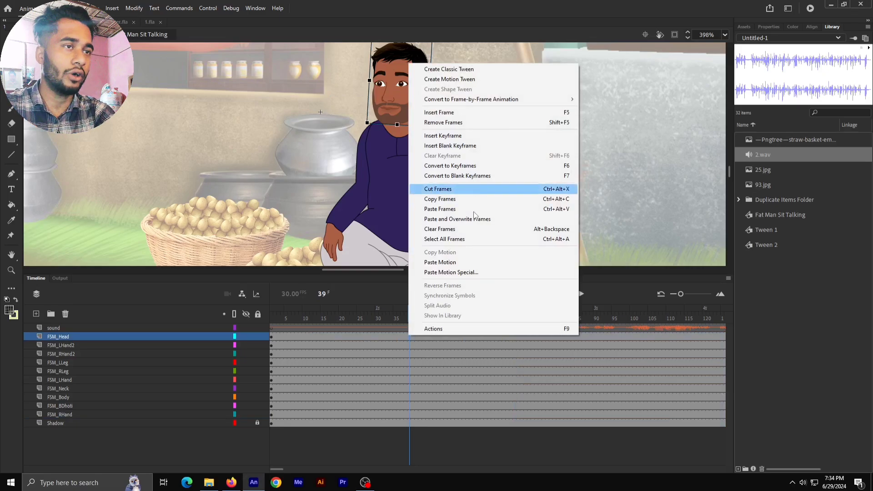
click(398, 340)
click(410, 339)
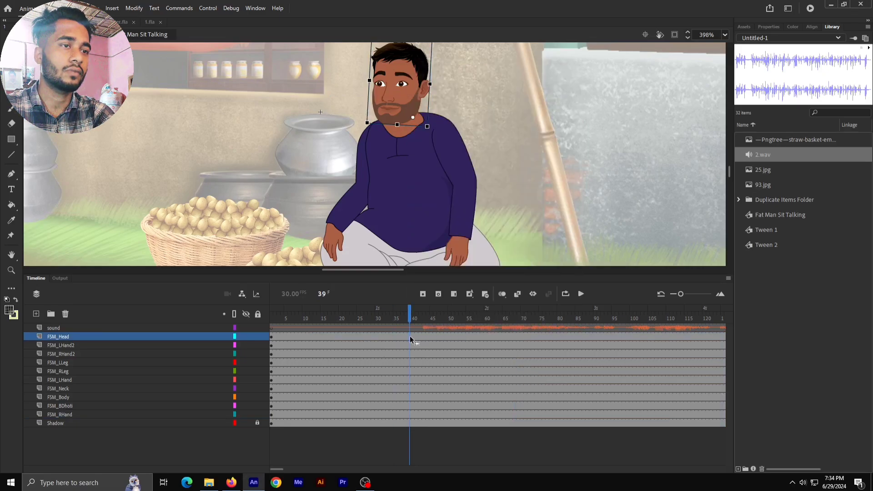
right_click(410, 339)
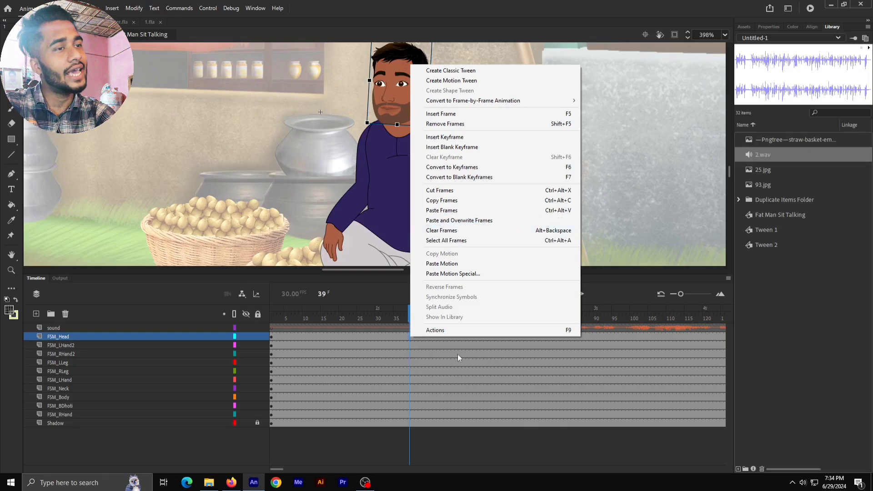
click(480, 221)
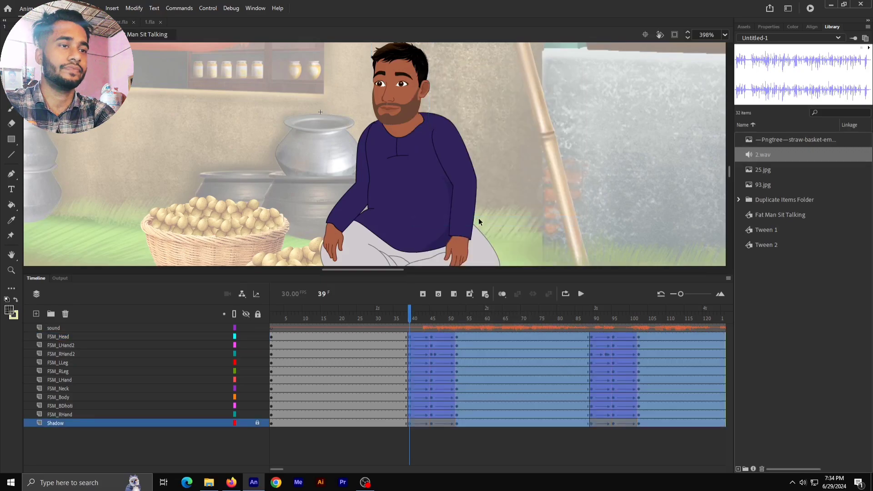
drag(409, 309, 293, 302)
click(580, 294)
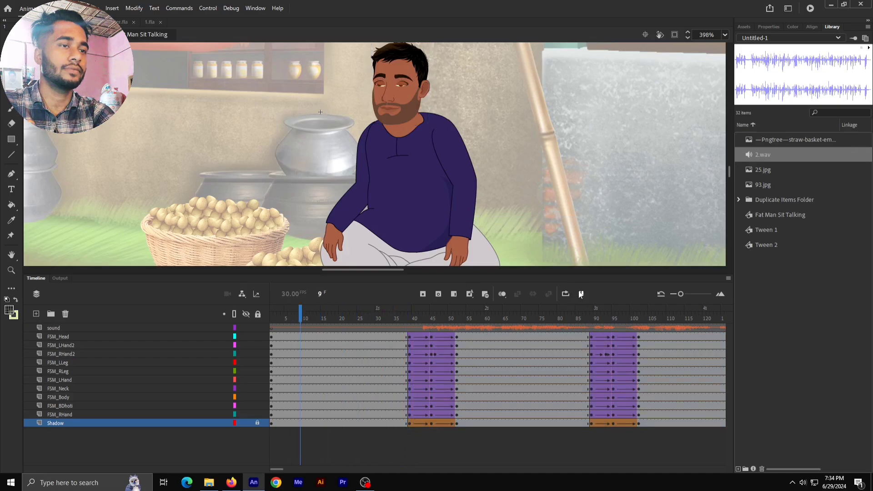
Step: Play back the seller's shifted body animation in a wider stage view and rewind to frame 1
click(580, 294)
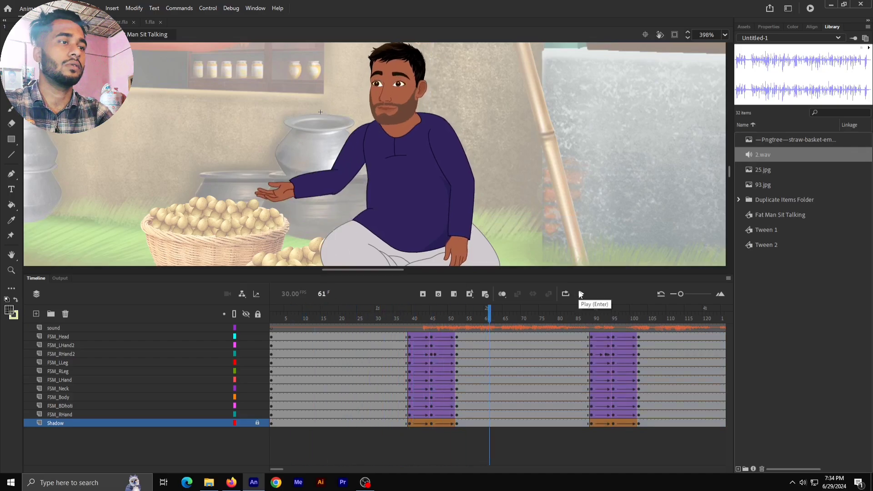
key(ctrl+minus)
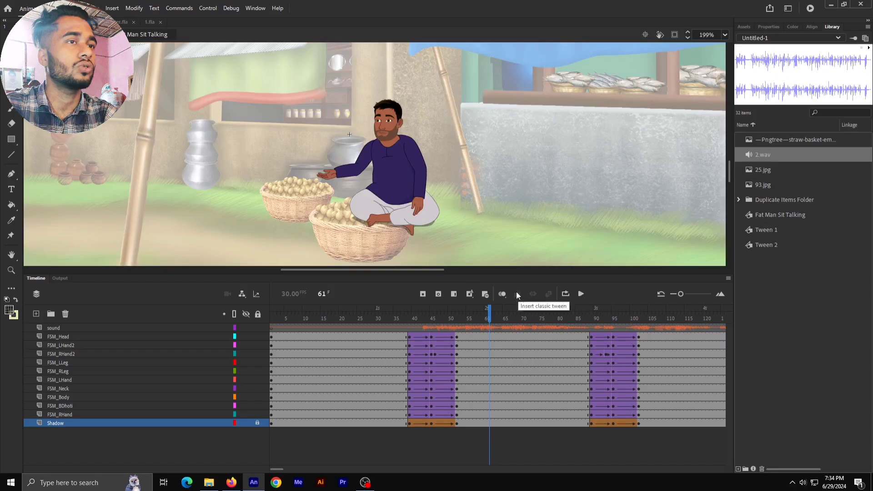
click(580, 293)
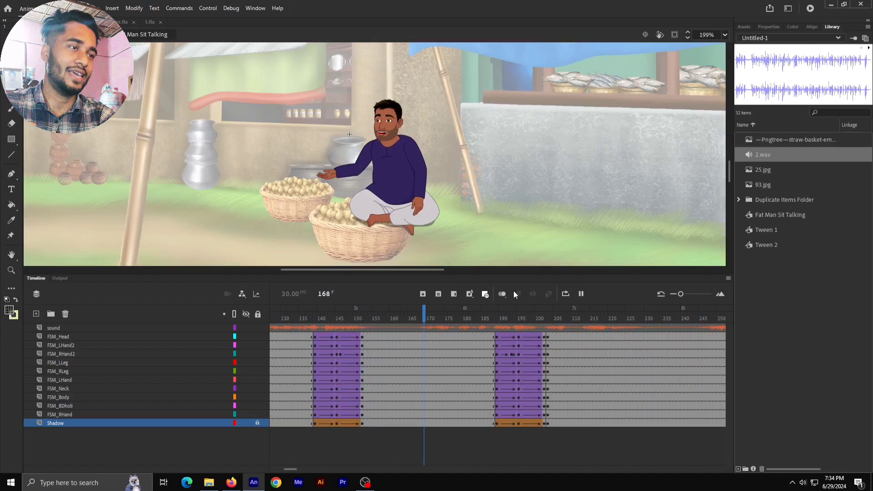
click(581, 293)
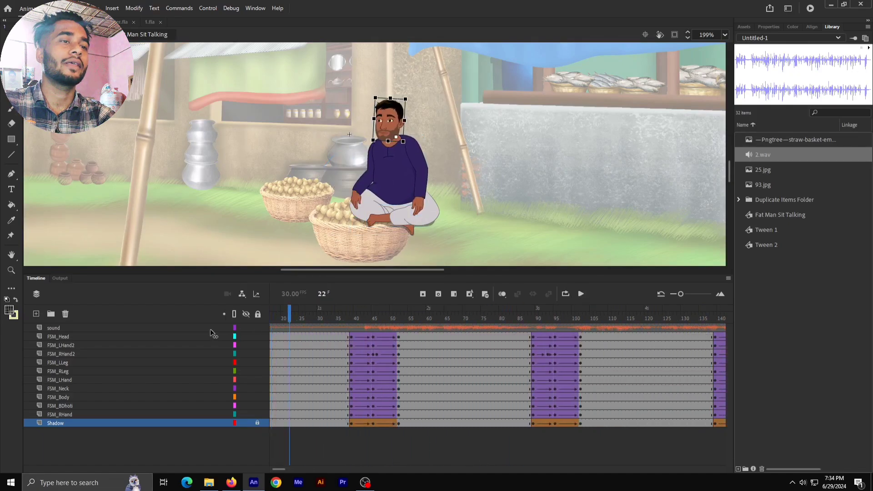
drag(483, 345, 273, 330)
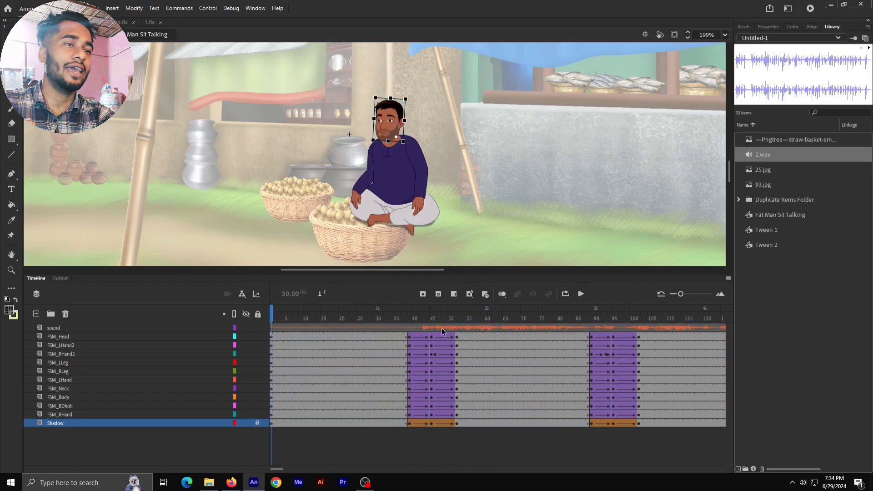
Step: Set the FSM_Head instance's first looping frame to 39 on its keyframe at frame 39
click(409, 337)
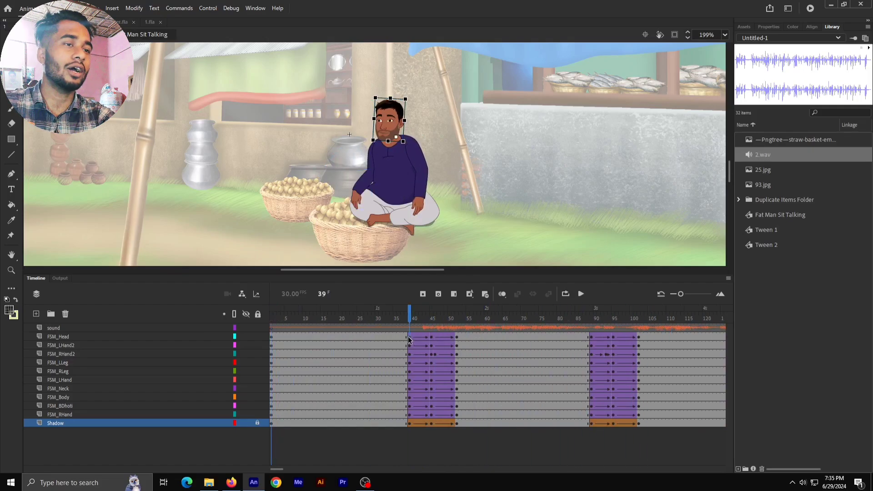
click(765, 26)
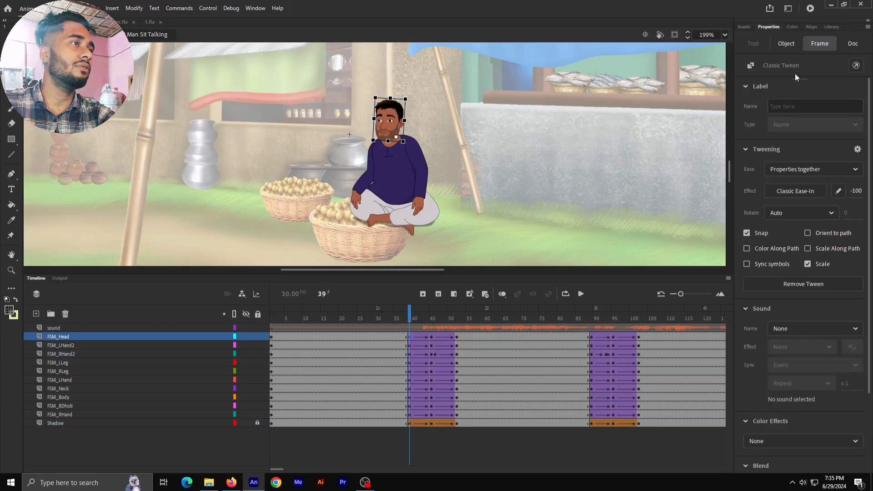
click(786, 45)
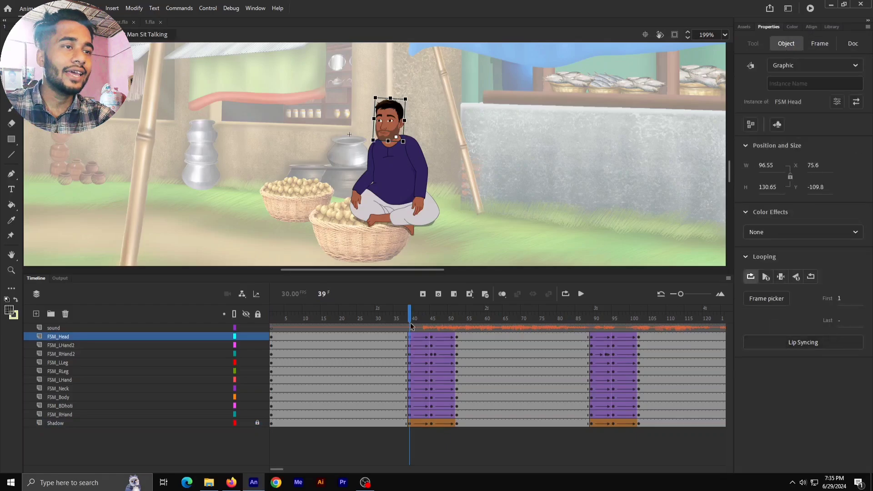
click(388, 318)
click(408, 336)
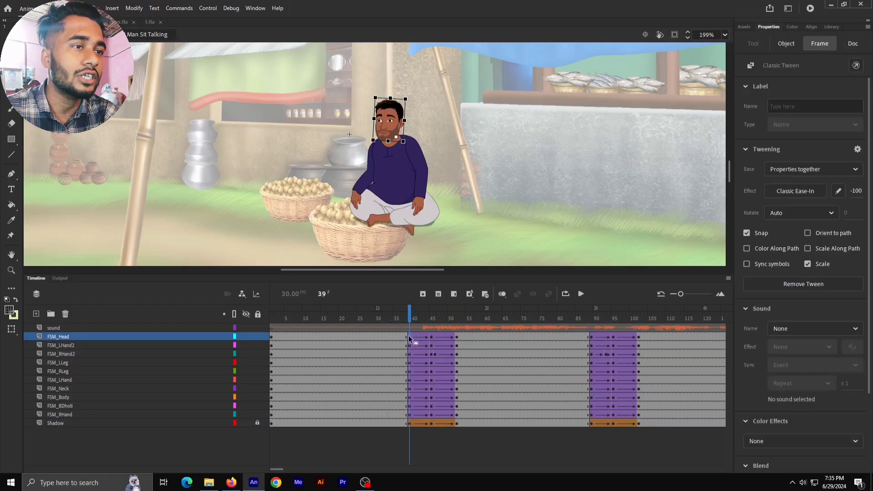
click(793, 42)
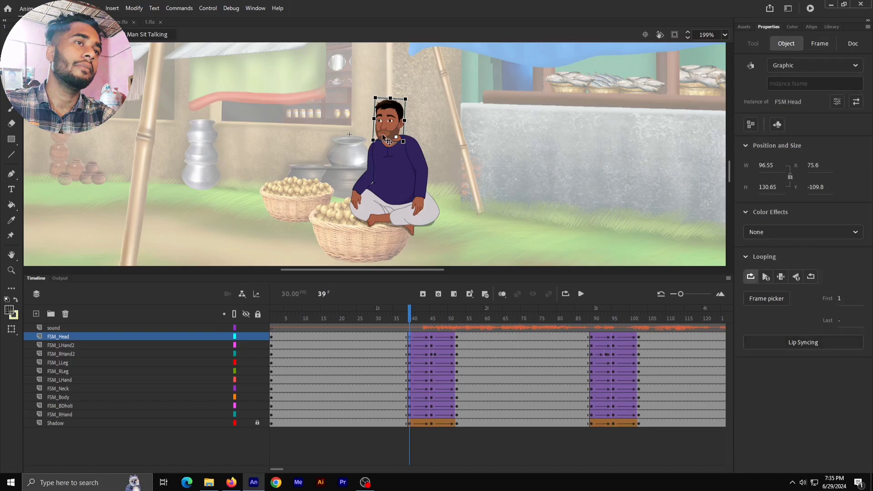
click(840, 298)
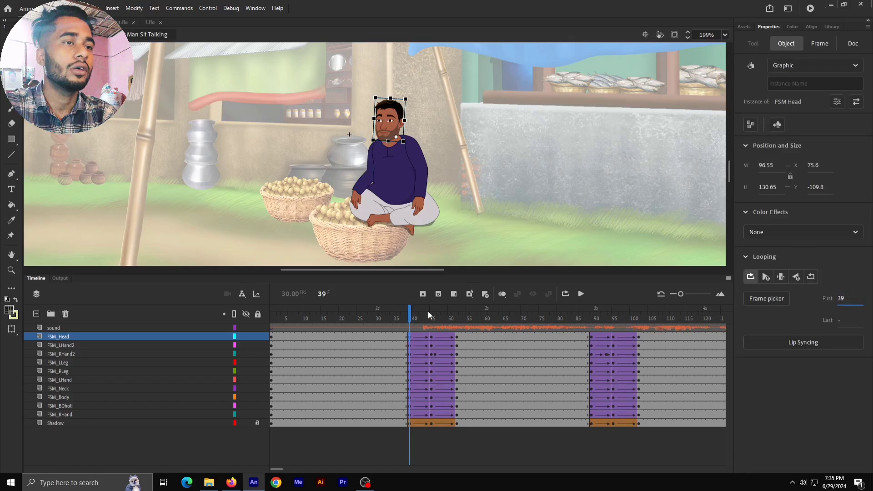
Step: Set the FSM_Head instance's first looping frame to 45 on its keyframe at frame 45
drag(409, 311, 429, 313)
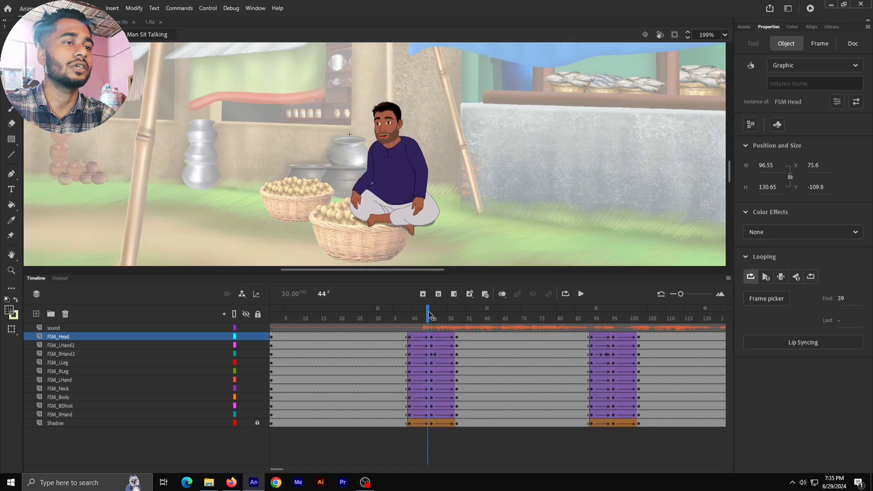
click(432, 336)
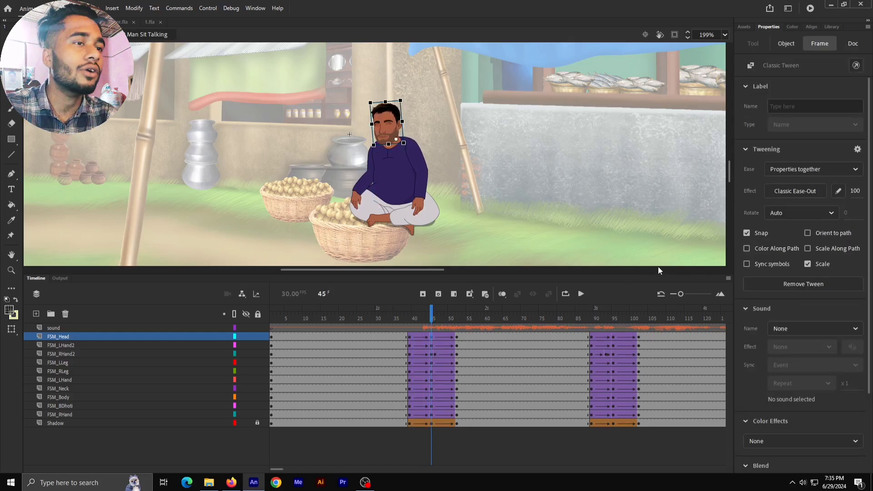
click(797, 46)
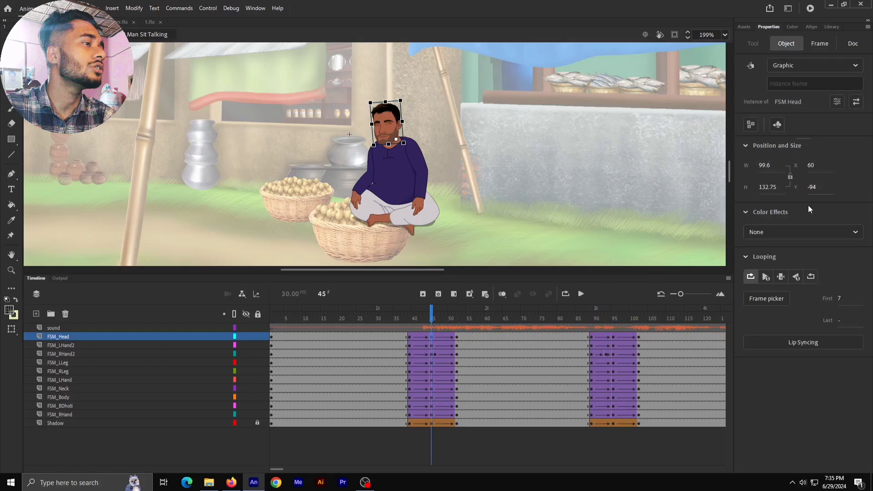
click(838, 298)
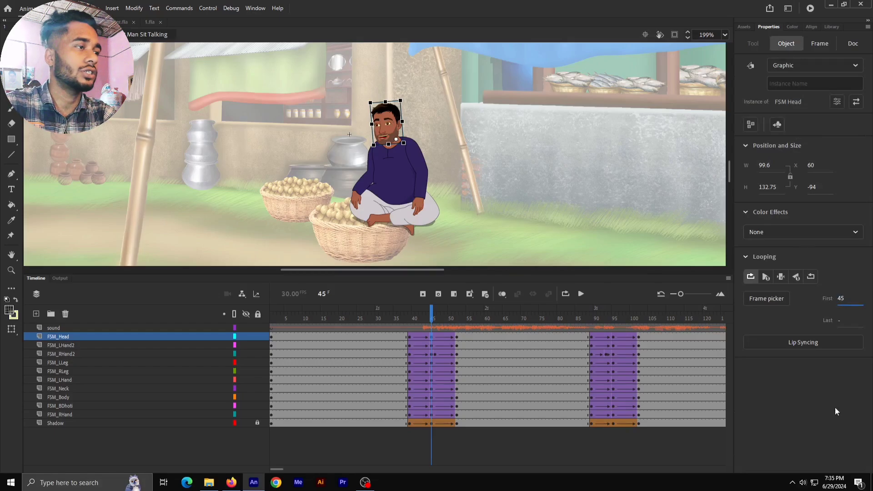
Step: Check the head's looping start on the frame 52 keyframe and scrub back through the opening gesture to frame 9
drag(432, 326, 468, 339)
click(456, 338)
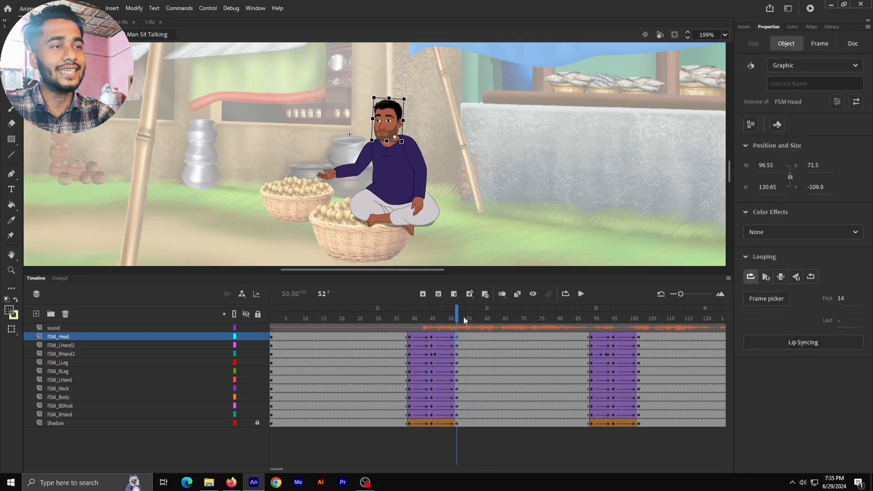
drag(464, 321, 401, 319)
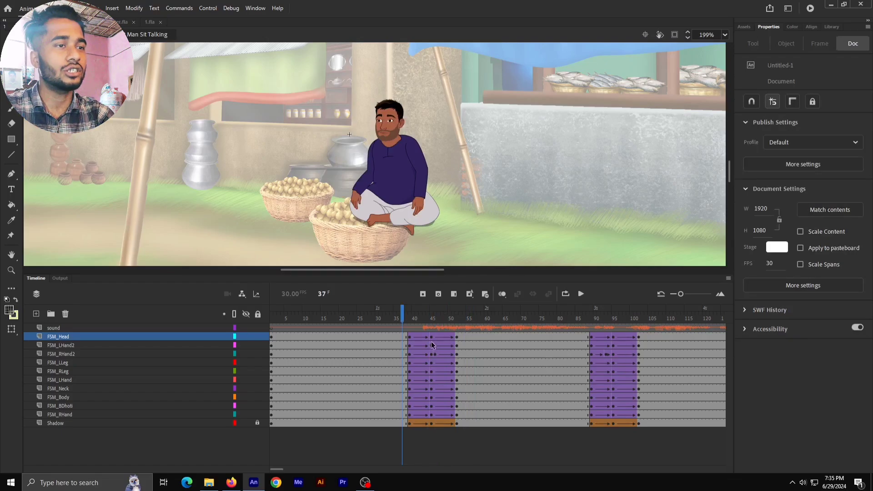
click(435, 318)
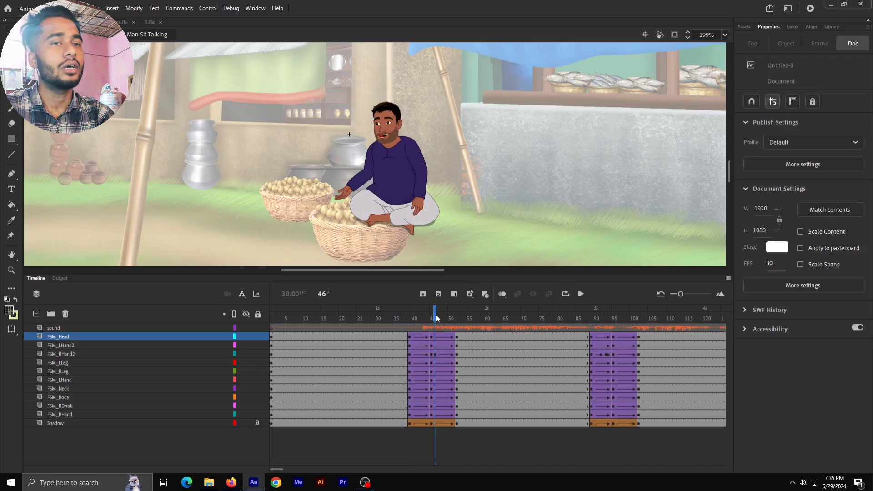
drag(436, 315, 289, 316)
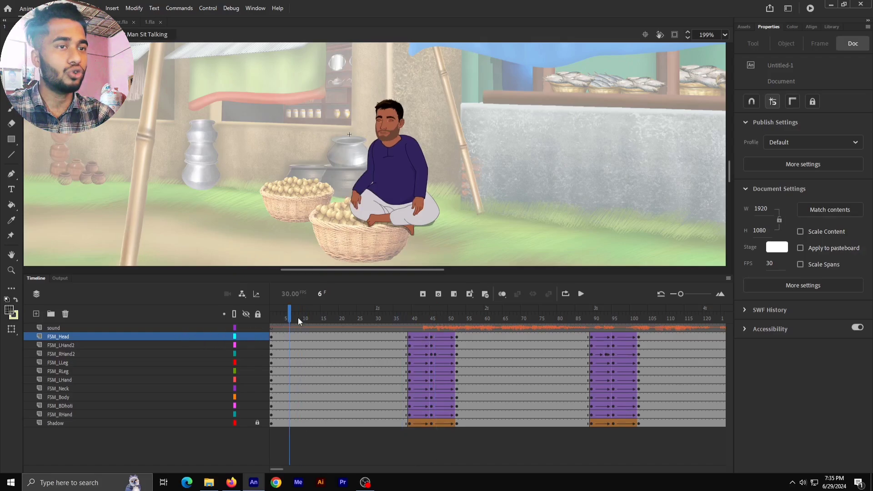
drag(294, 315, 300, 315)
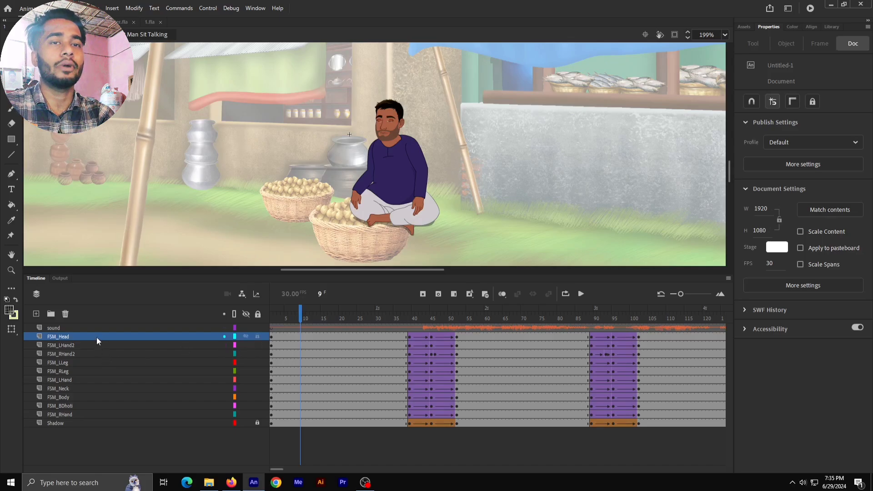
Step: Synchronize the symbols across all frames of the FSM_Head layer
click(80, 337)
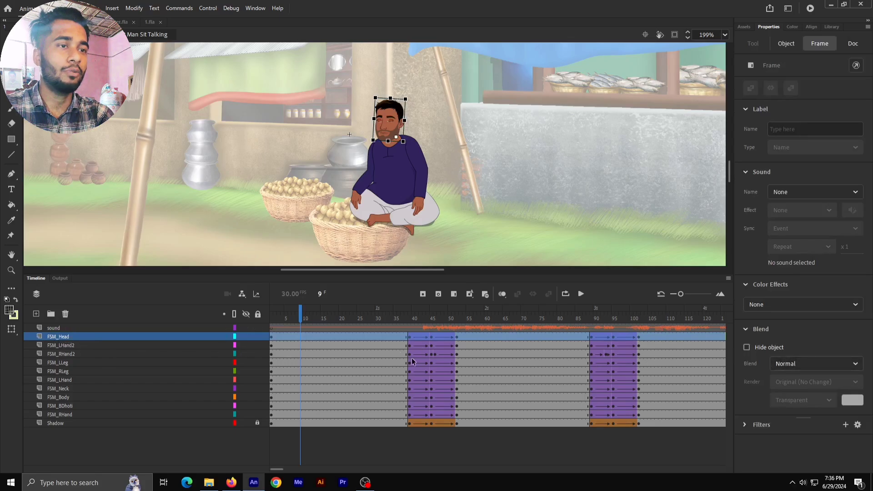
right_click(361, 335)
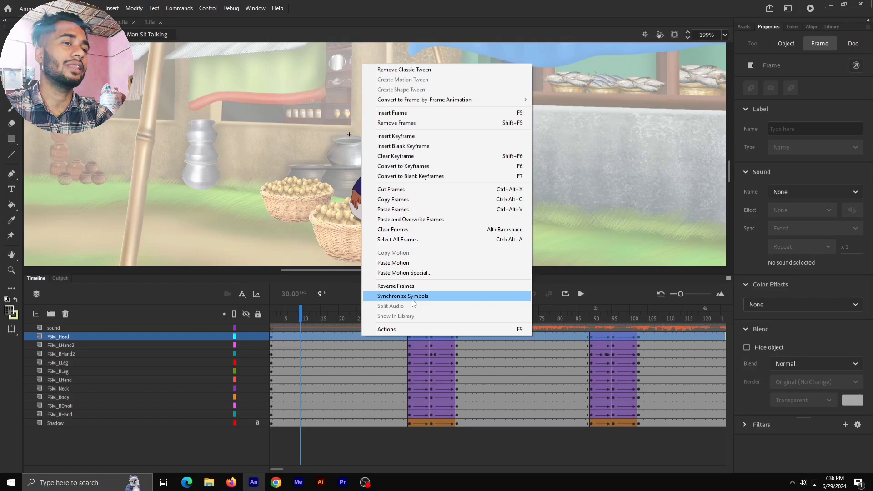
click(413, 298)
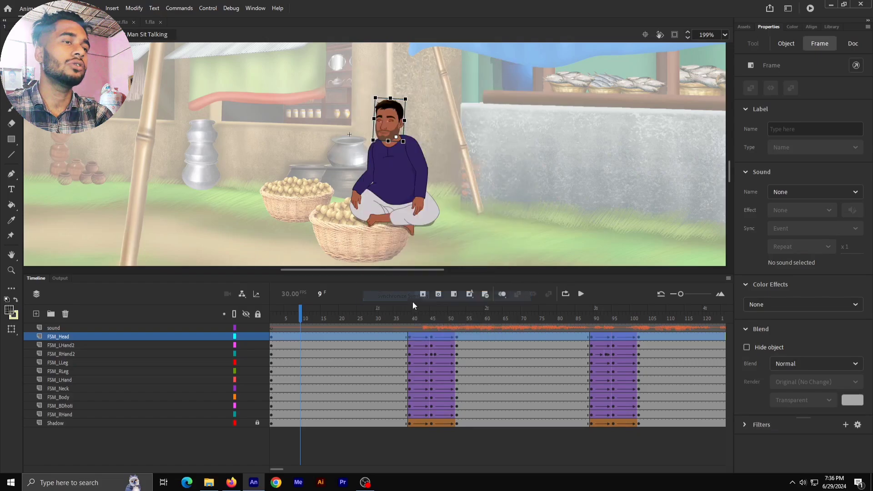
Step: Play back the seller's lip movement against the soundtrack and scrub from frame 138 to 191
click(579, 296)
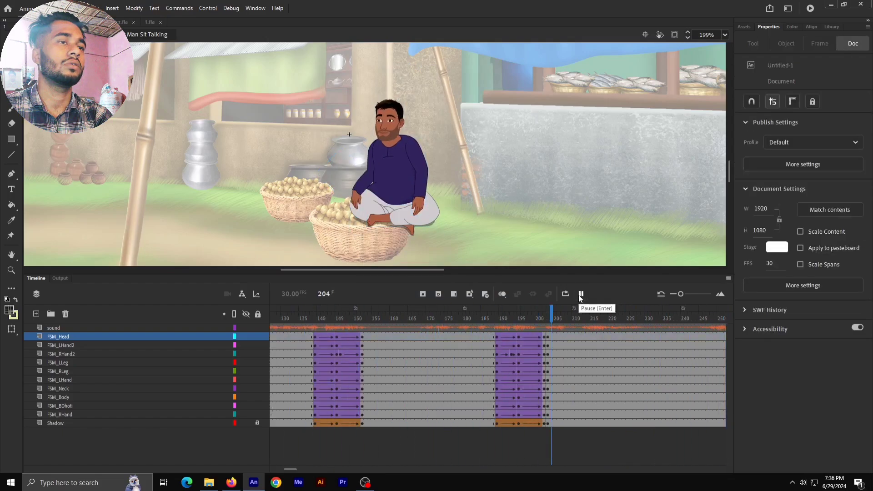
click(581, 294)
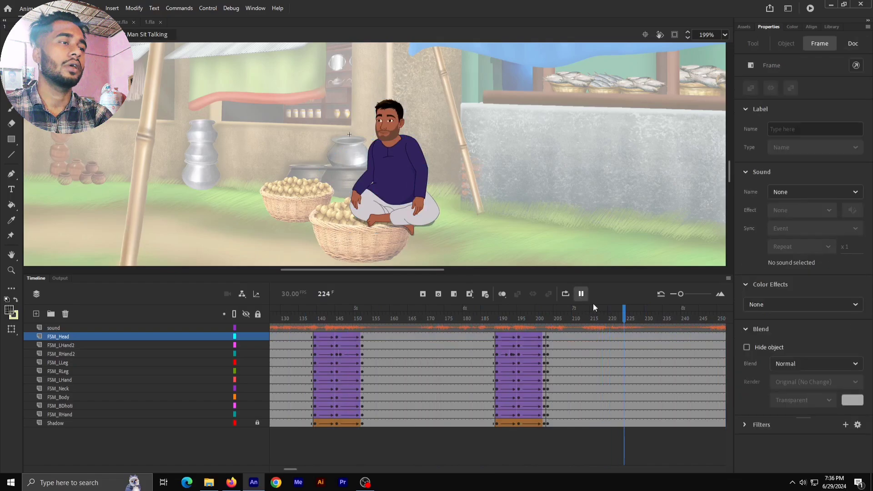
click(311, 318)
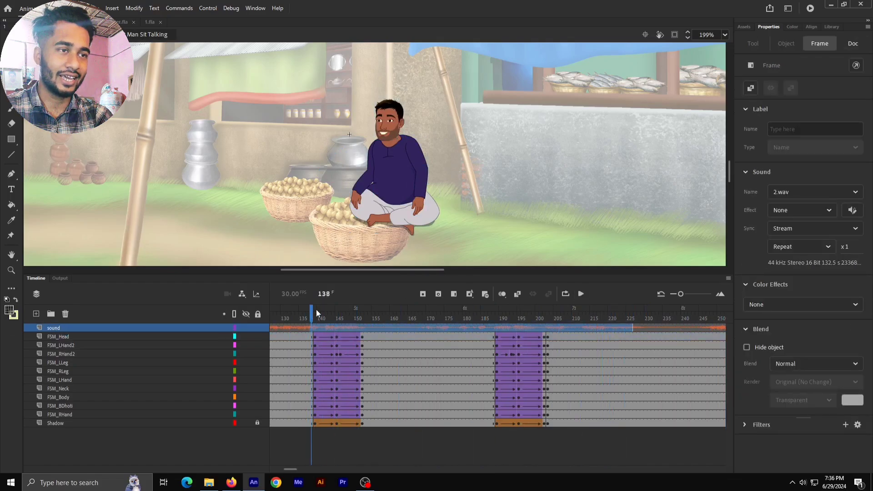
drag(315, 309, 501, 335)
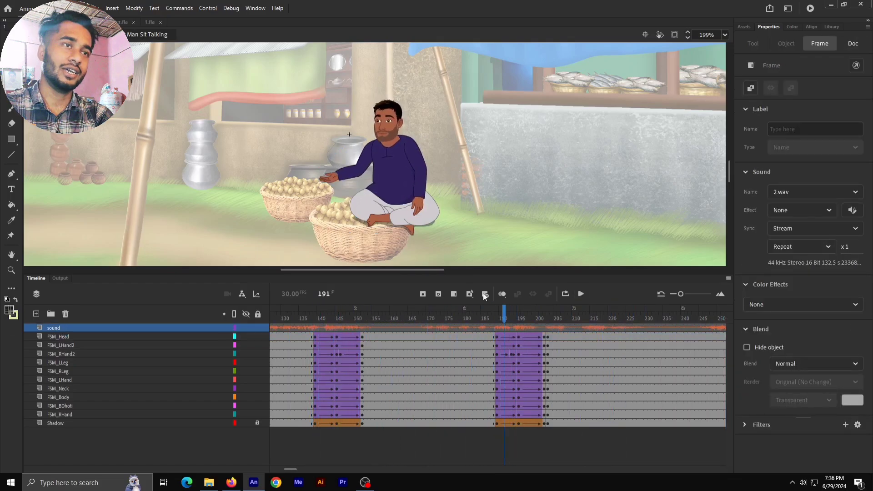
Step: Inspect the lip sync inside the FSM Head symbol up to frame 201 and compare it with the body animation near frame 189
click(383, 138)
double_click(382, 132)
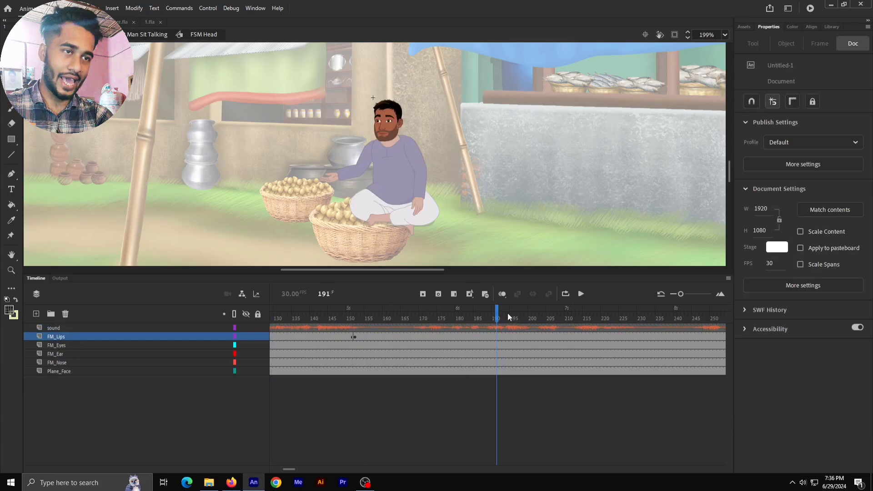
drag(472, 314, 533, 313)
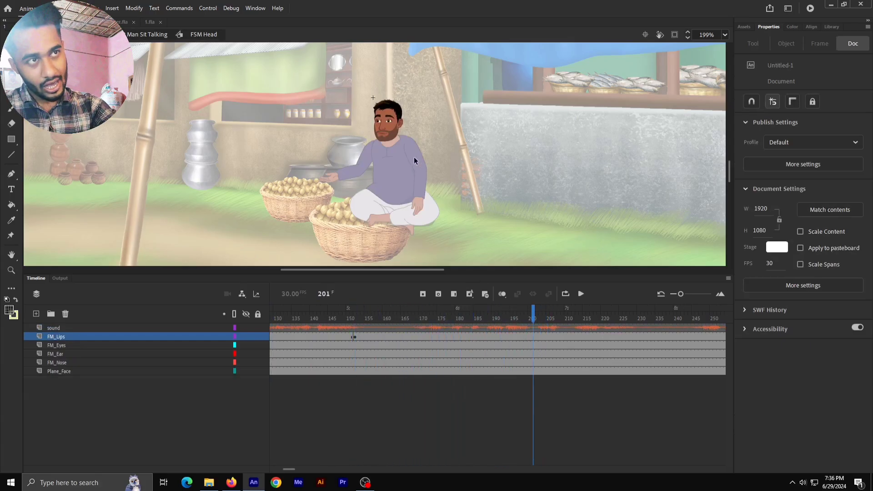
double_click(445, 154)
drag(495, 315, 490, 315)
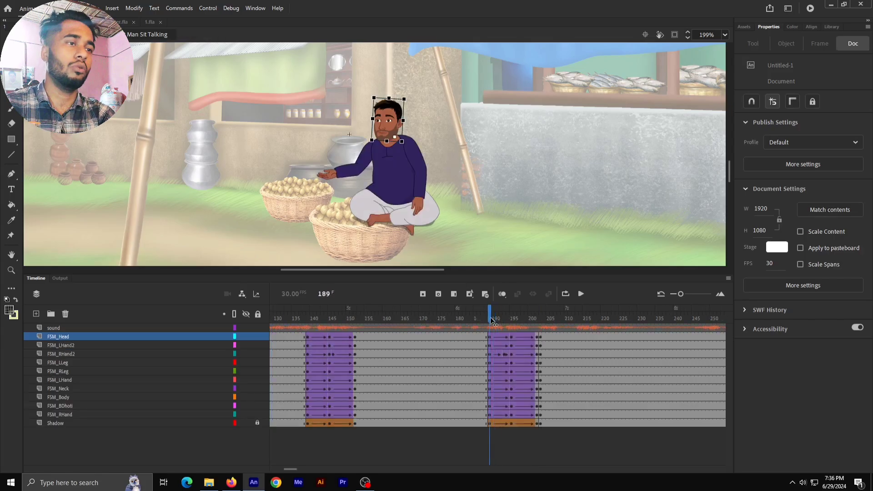
Step: Return to the main scene from the seated man symbol and rewind the timeline to frame 1
double_click(507, 194)
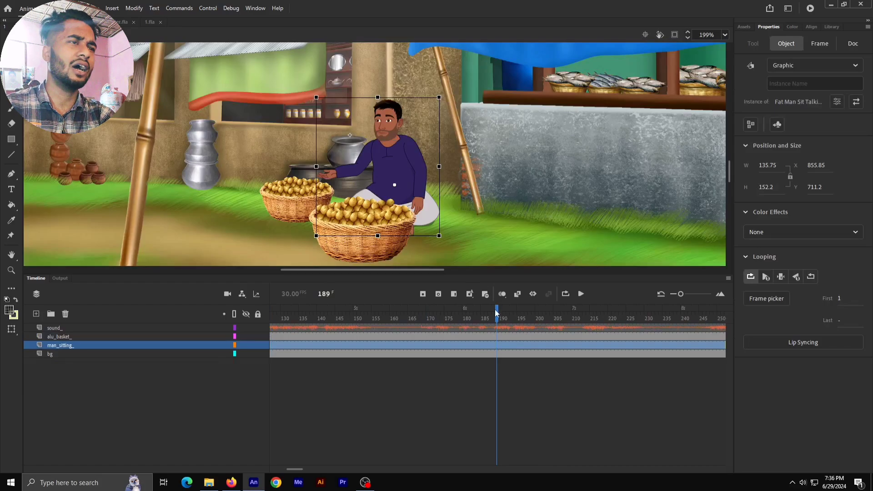
drag(496, 313, 205, 335)
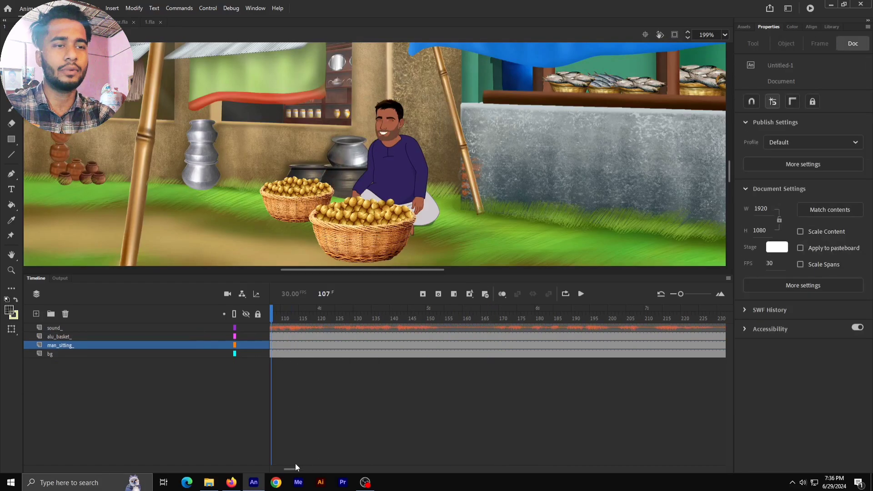
drag(289, 468, 269, 465)
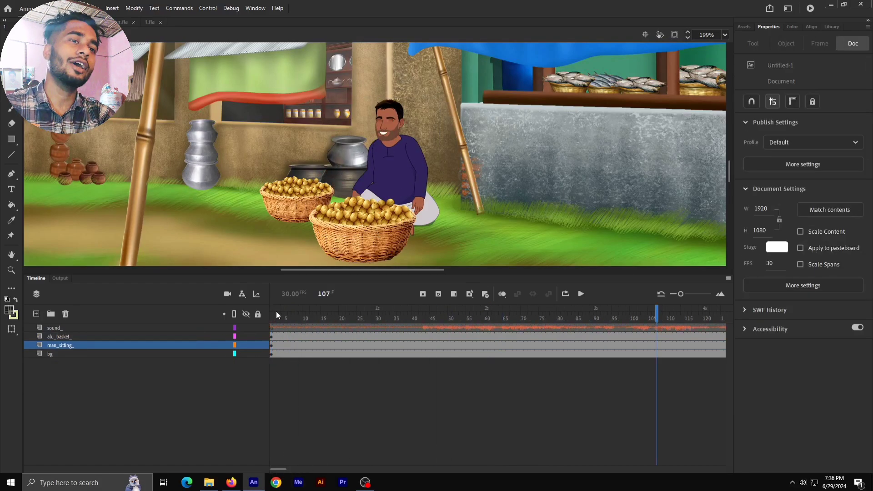
mouse_move(276, 310)
mouse_down()
mouse_move(306, 319)
mouse_move(267, 314)
mouse_up()
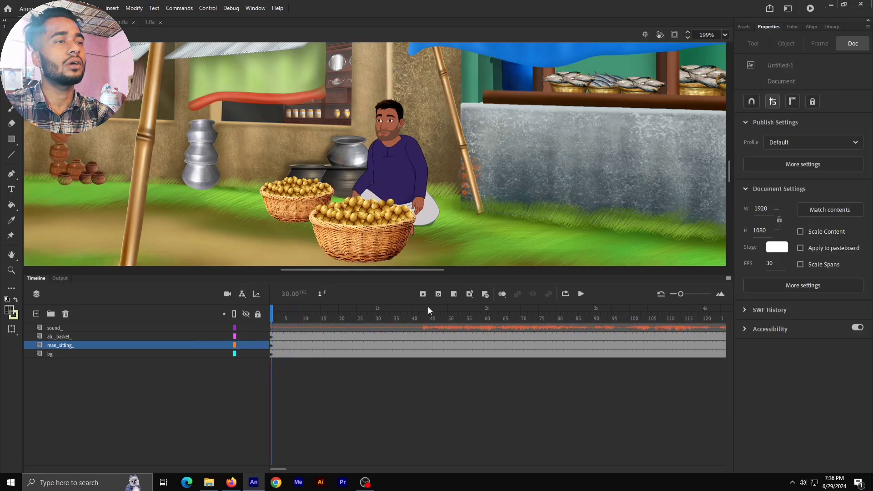